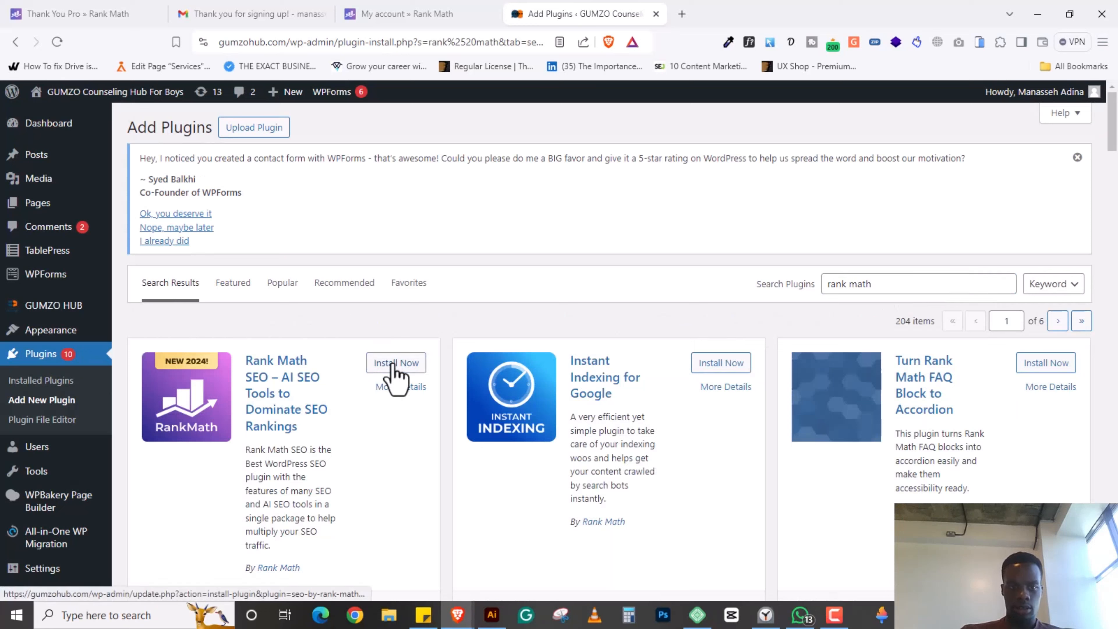
# - Install and activate the Rank Math SEO plugin, and connect the free Rank Math account to the site
pyautogui.click(391, 366)
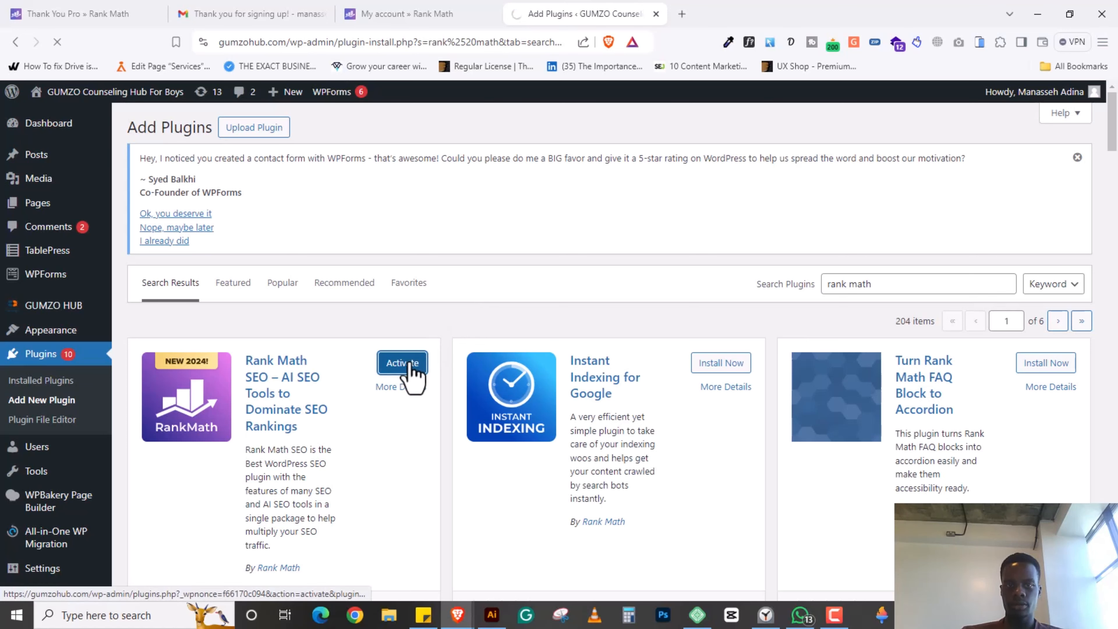
pyautogui.click(412, 368)
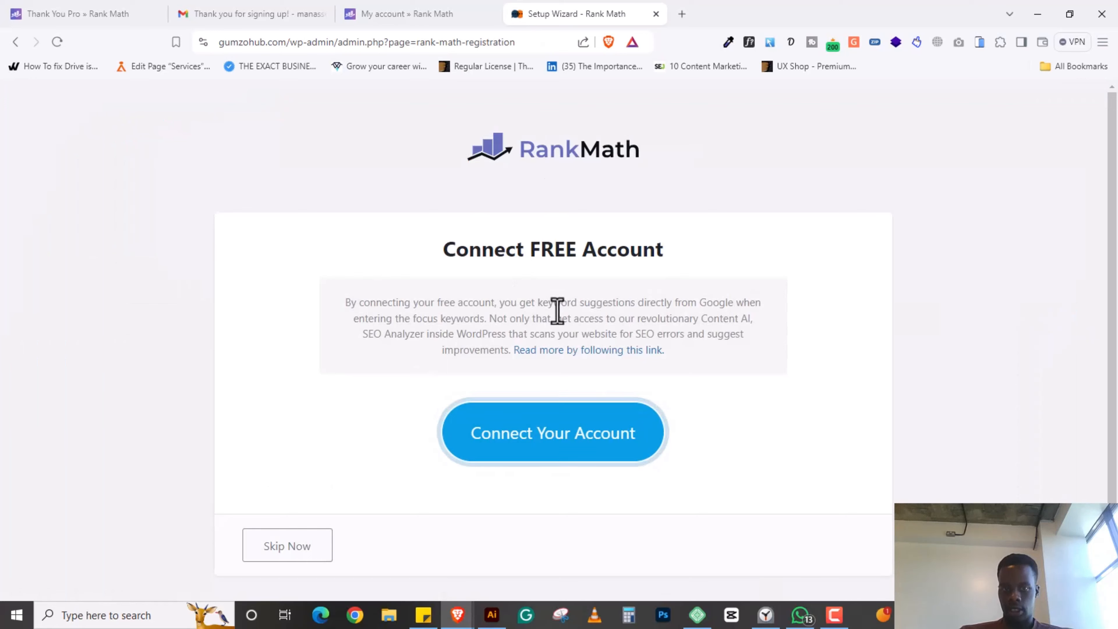
pyautogui.click(551, 445)
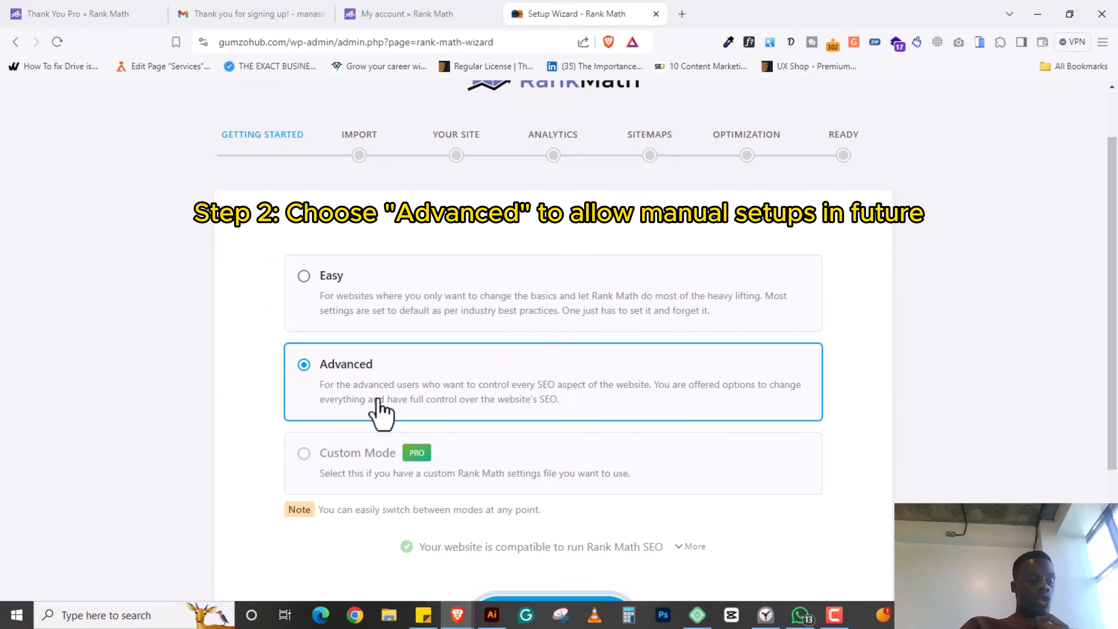
# - Start the setup wizard in Advanced mode and skip importing the Yoast SEO settings
pyautogui.scroll(-3, 358, 403)
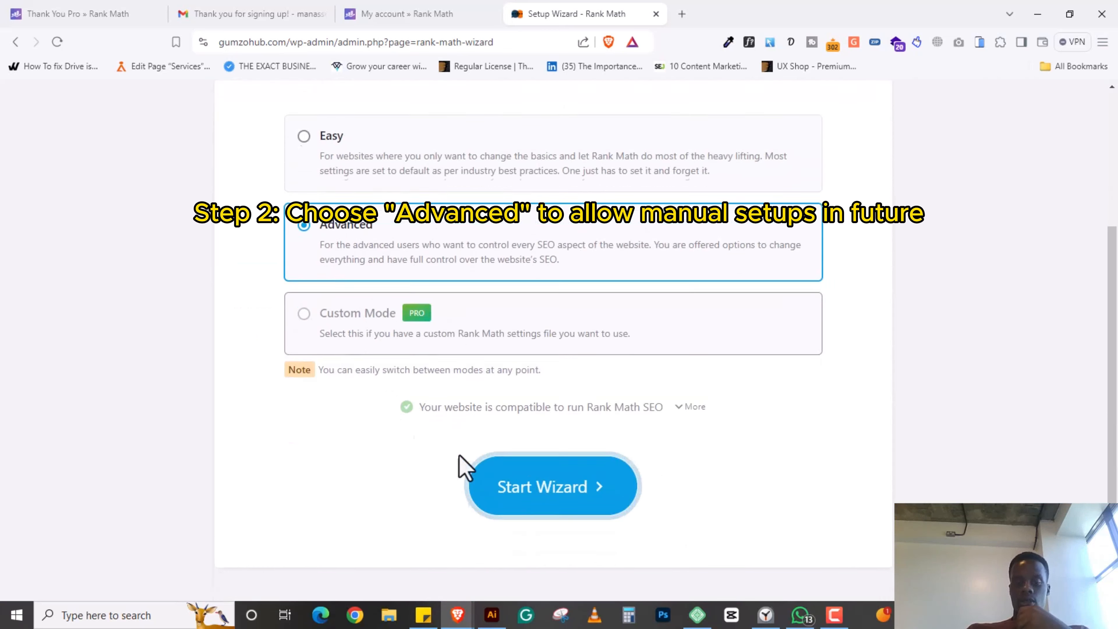
pyautogui.click(562, 500)
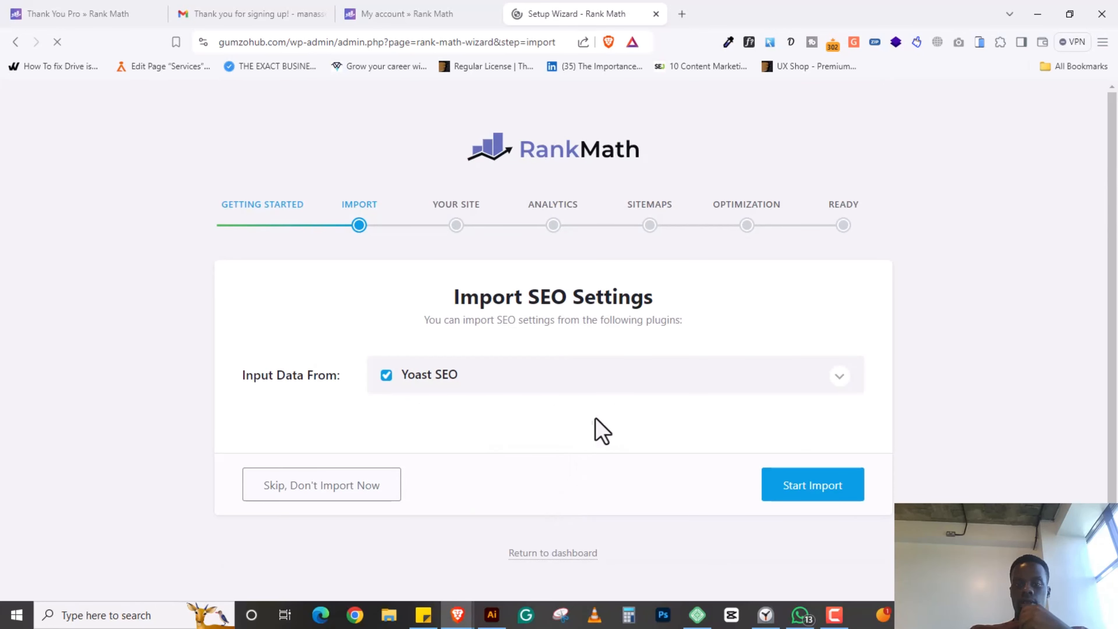
pyautogui.moveTo(453, 304); pyautogui.dragTo(678, 309)
pyautogui.click(704, 309)
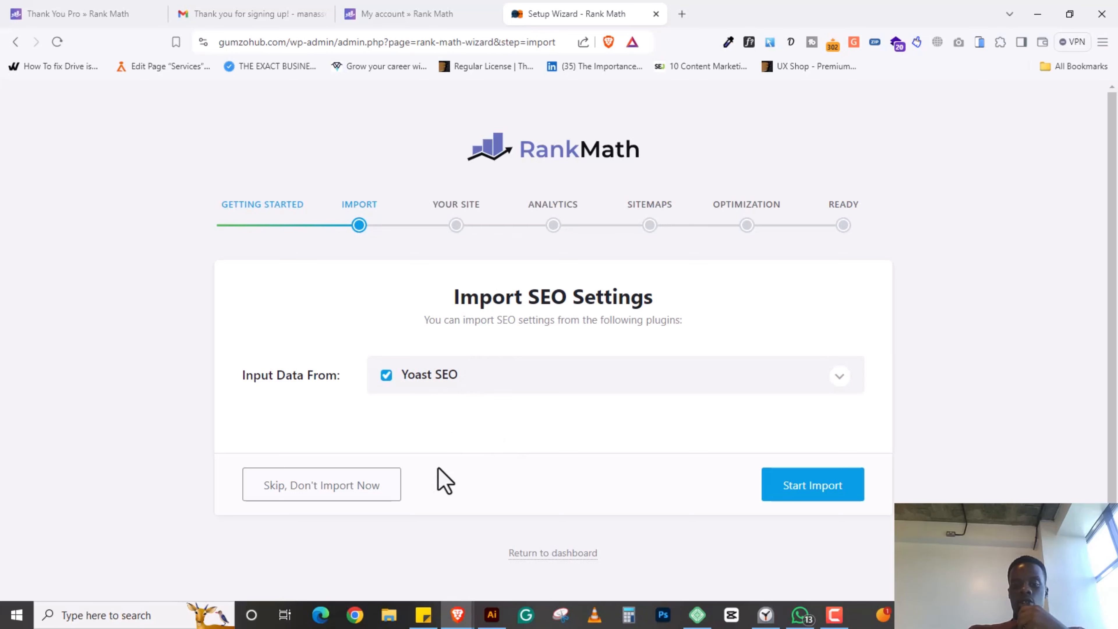
pyautogui.click(340, 487)
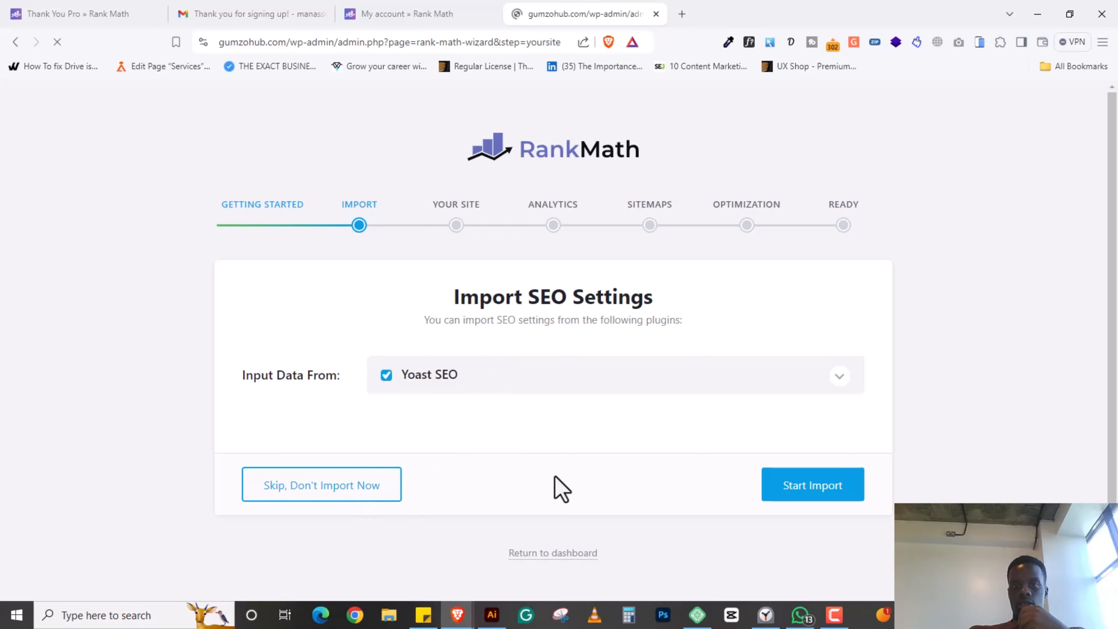
# - Set the site type of GUMZO Counseling Hub For Boys to Community Blog/News Site
pyautogui.scroll(-1, 625, 321)
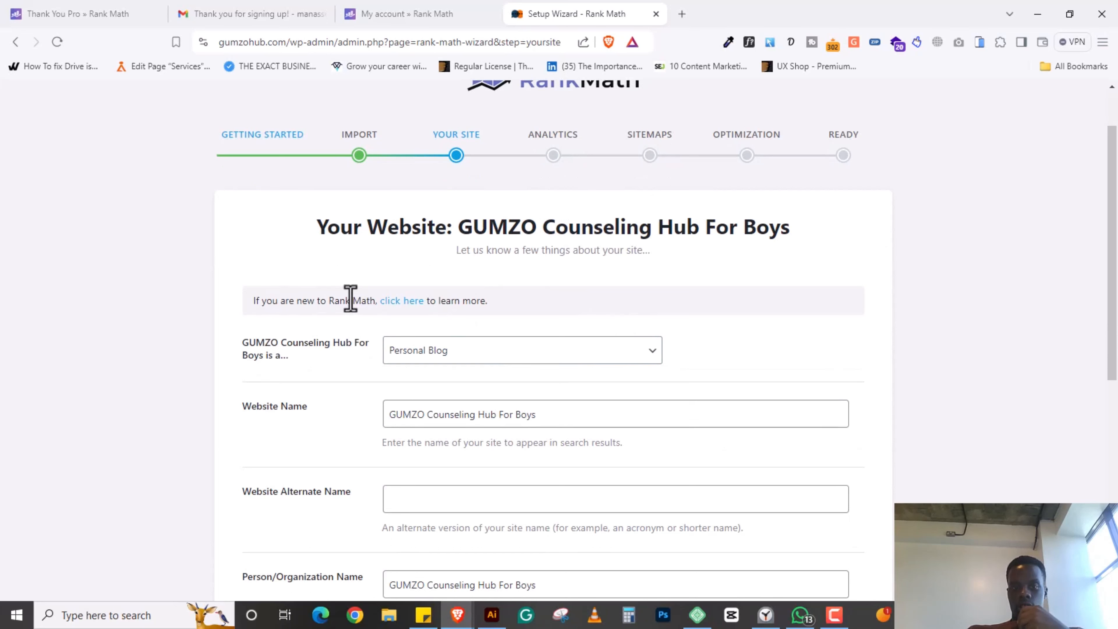
pyautogui.scroll(-2, 334, 329)
pyautogui.click(476, 289)
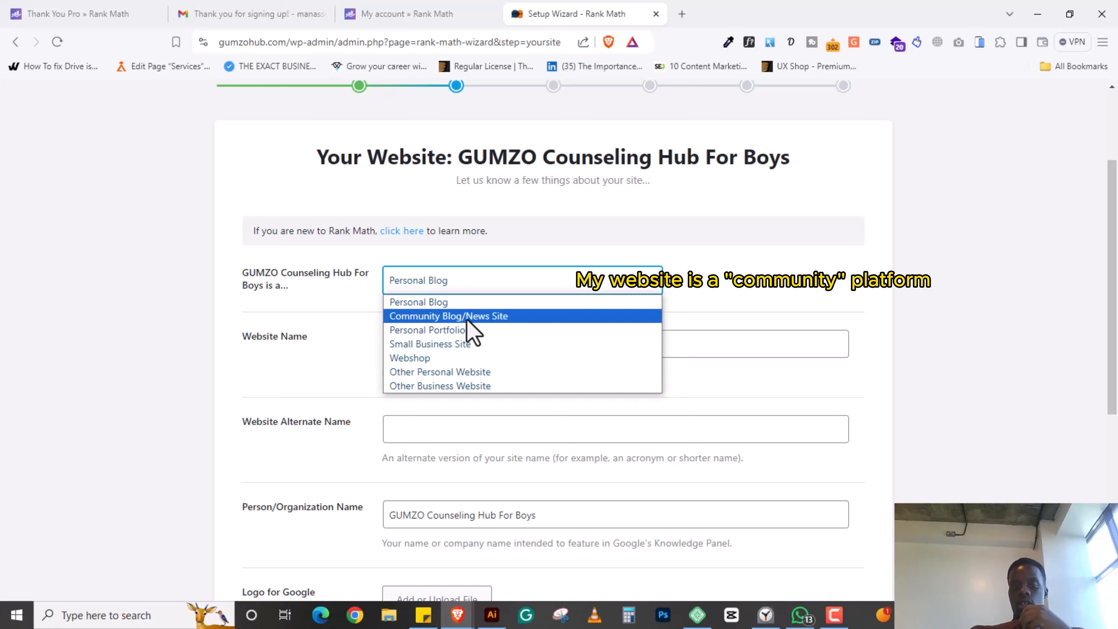
pyautogui.click(499, 317)
# - Find Professional Service among the business types and set it as the site's business type
pyautogui.click(486, 353)
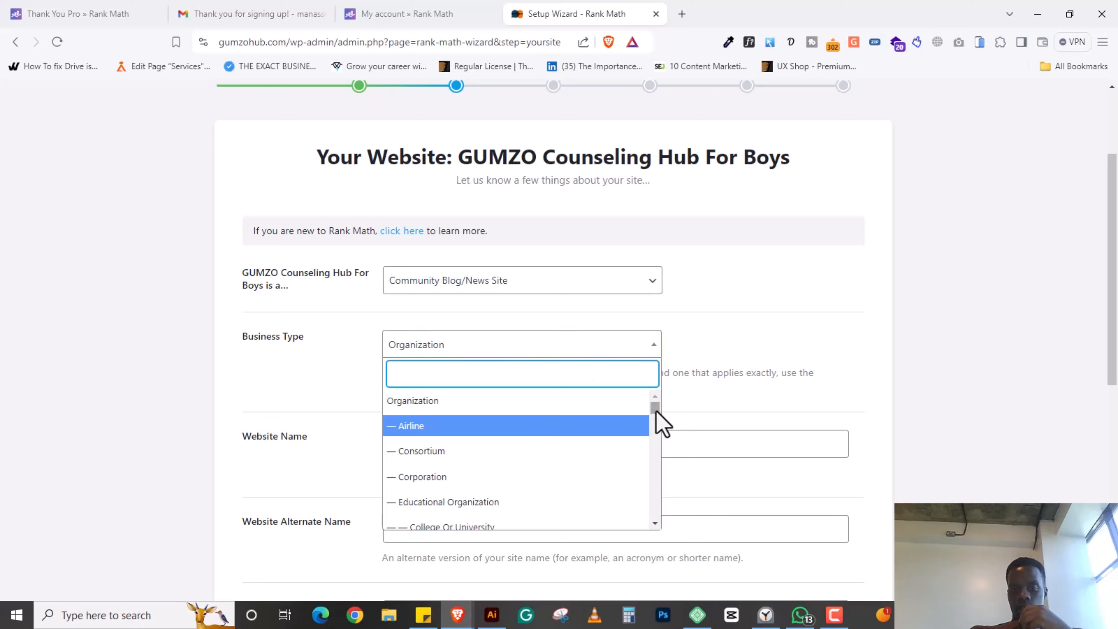
pyautogui.scroll(-5, 568, 470)
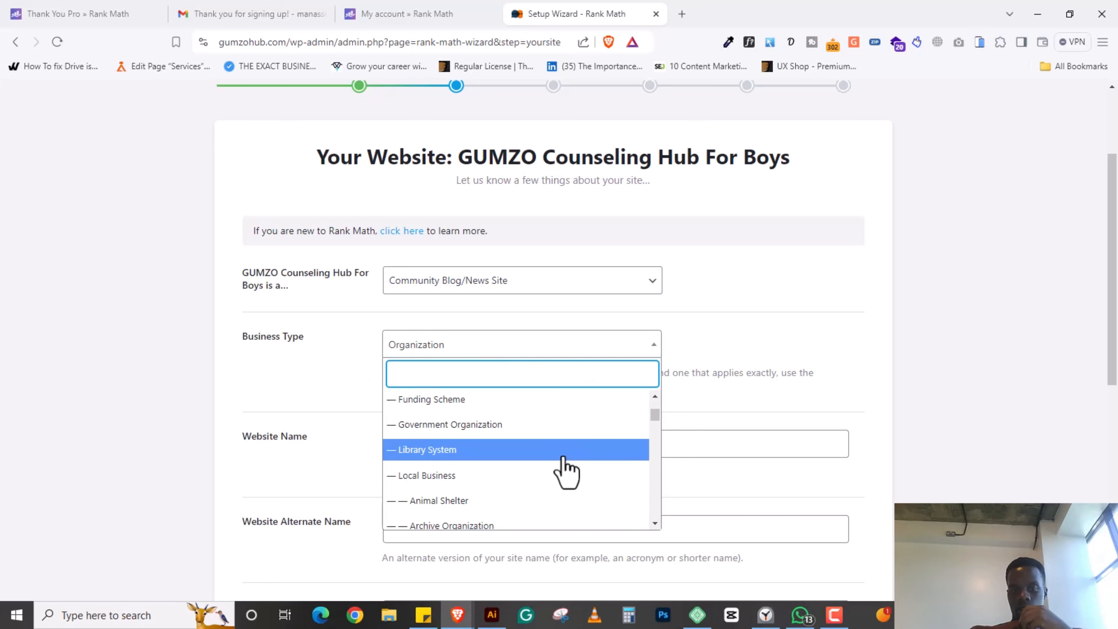
pyautogui.scroll(-2, 568, 471)
pyautogui.scroll(-6, 564, 458)
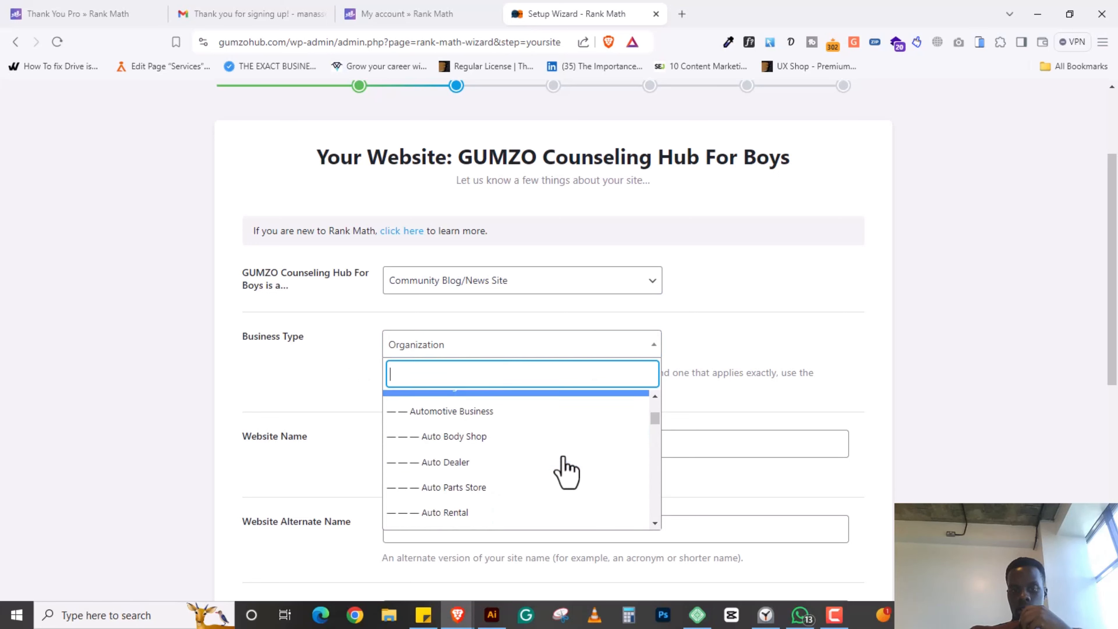
pyautogui.scroll(-3, 563, 457)
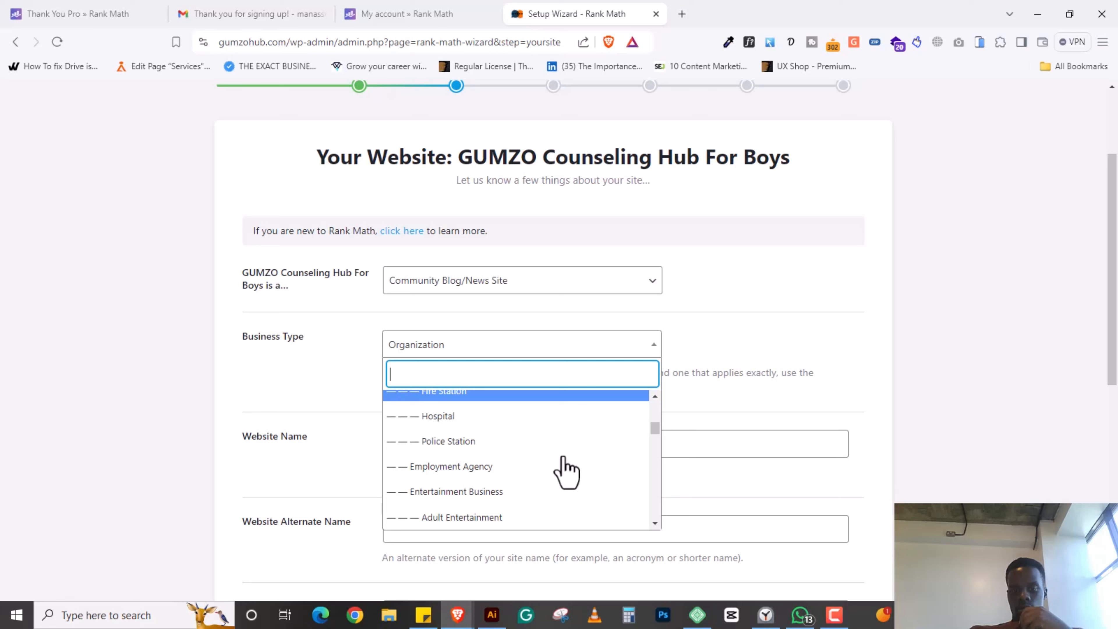
pyautogui.scroll(-3, 555, 471)
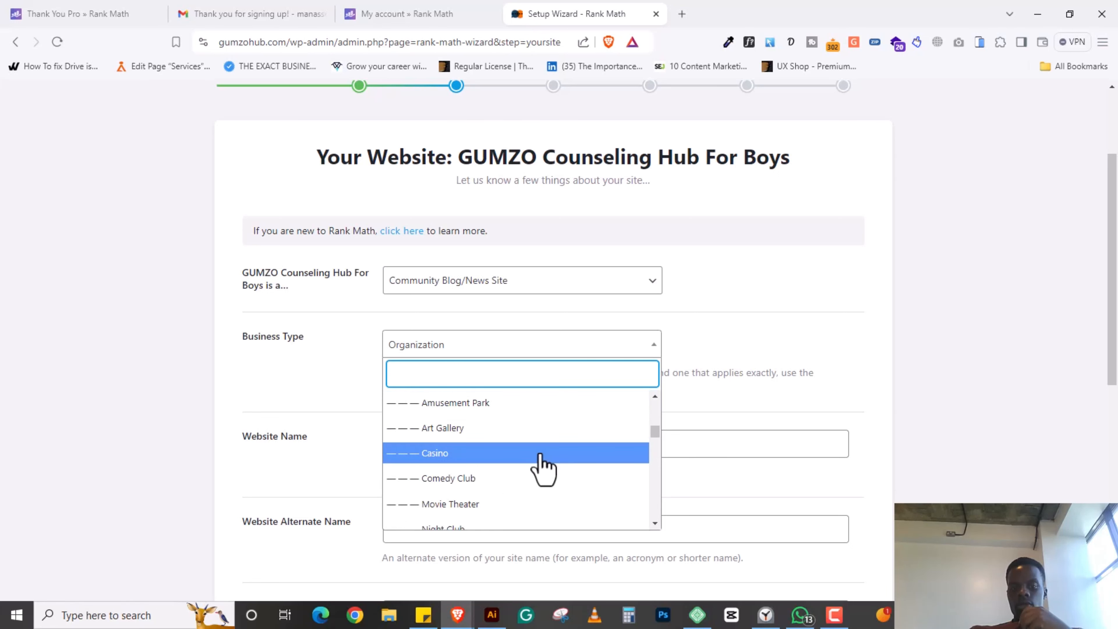
pyautogui.scroll(-3, 540, 466)
pyautogui.click(656, 523)
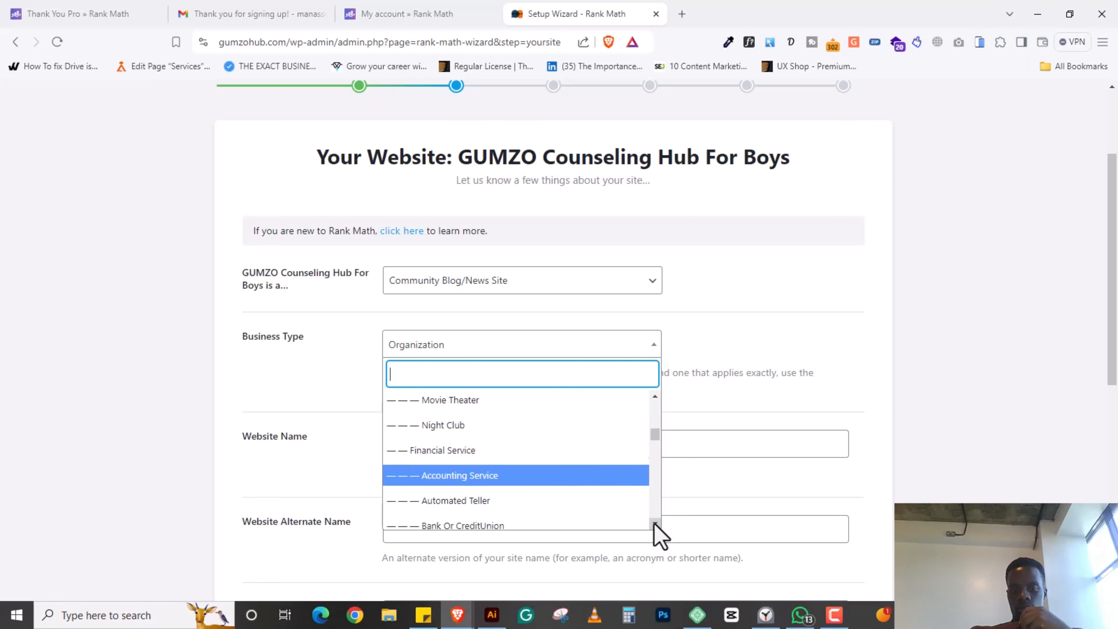
pyautogui.scroll(-2, 656, 524)
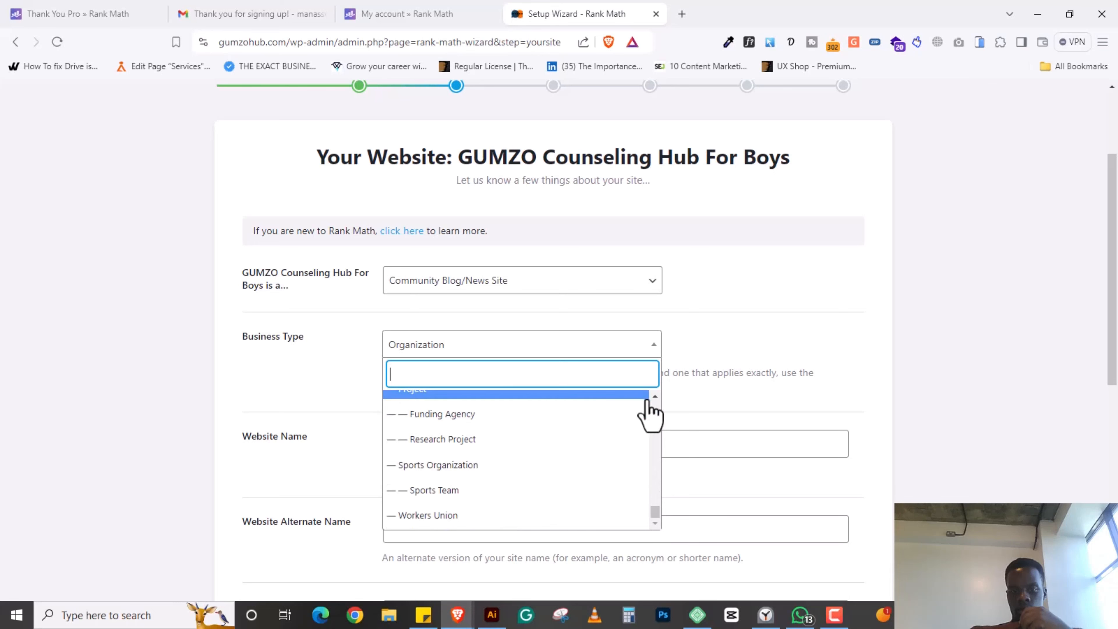
pyautogui.click(654, 399)
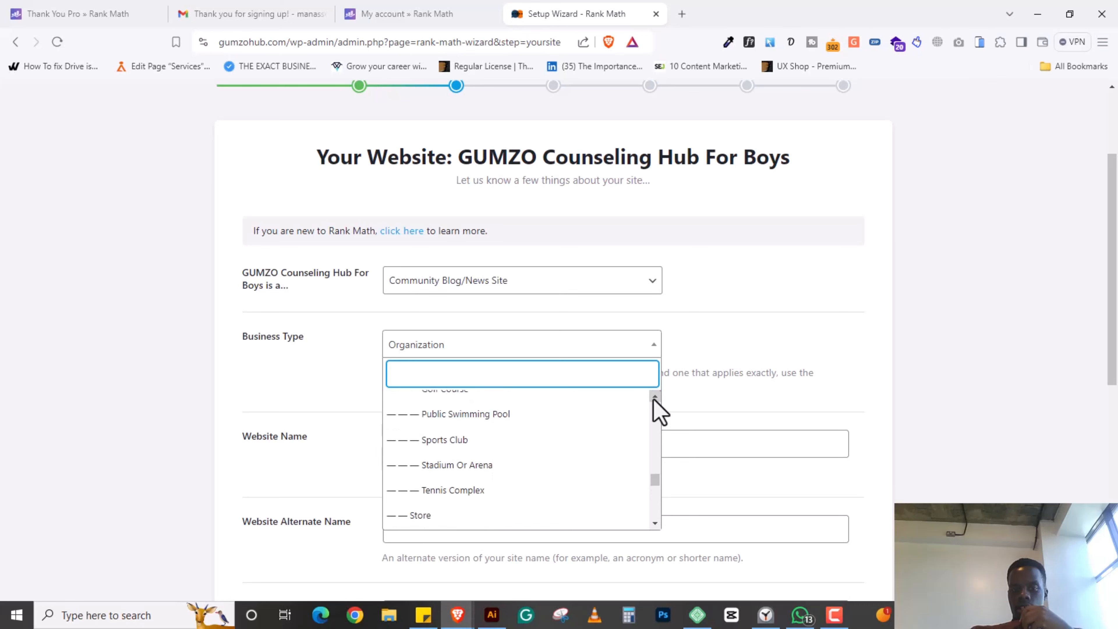
pyautogui.moveTo(655, 400); pyautogui.dragTo(656, 407)
pyautogui.click(474, 511)
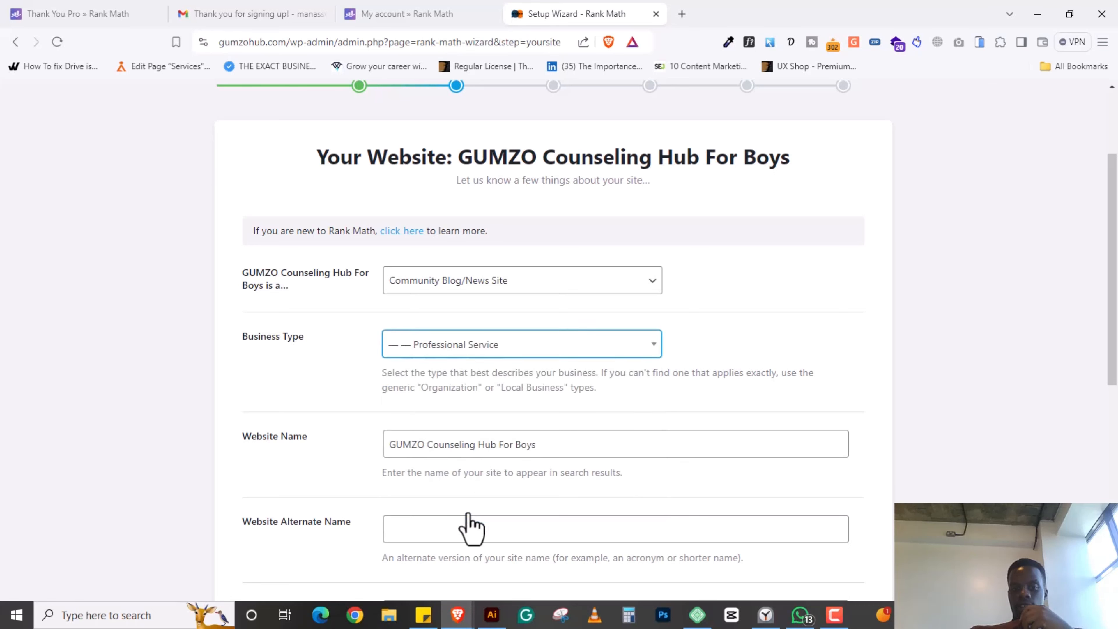
pyautogui.scroll(-2, 484, 364)
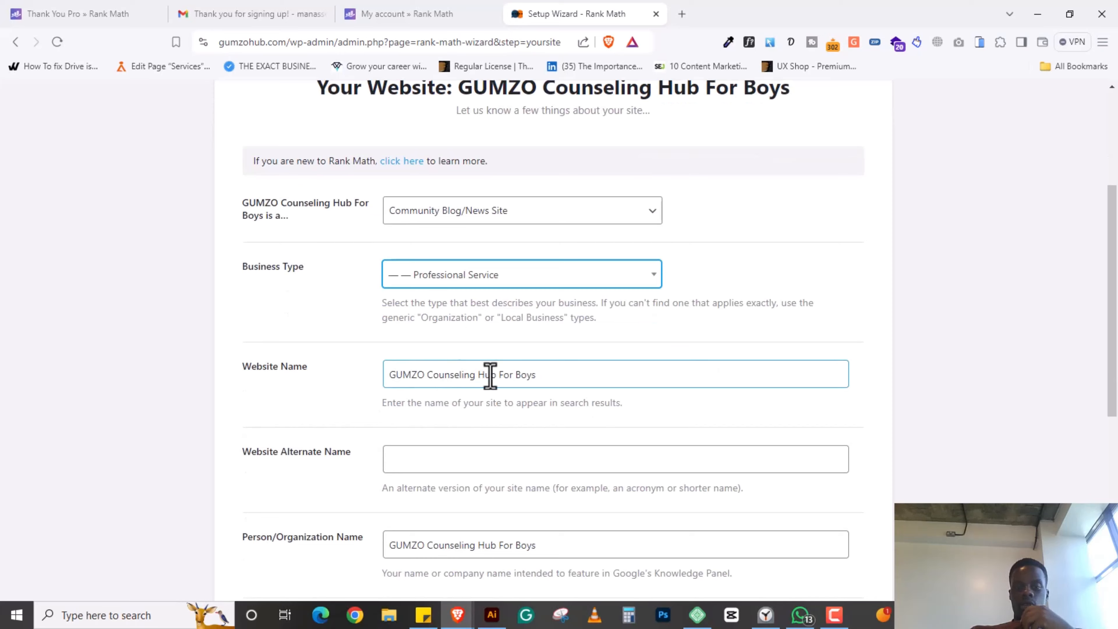
pyautogui.scroll(-2, 523, 366)
pyautogui.scroll(-2, 475, 348)
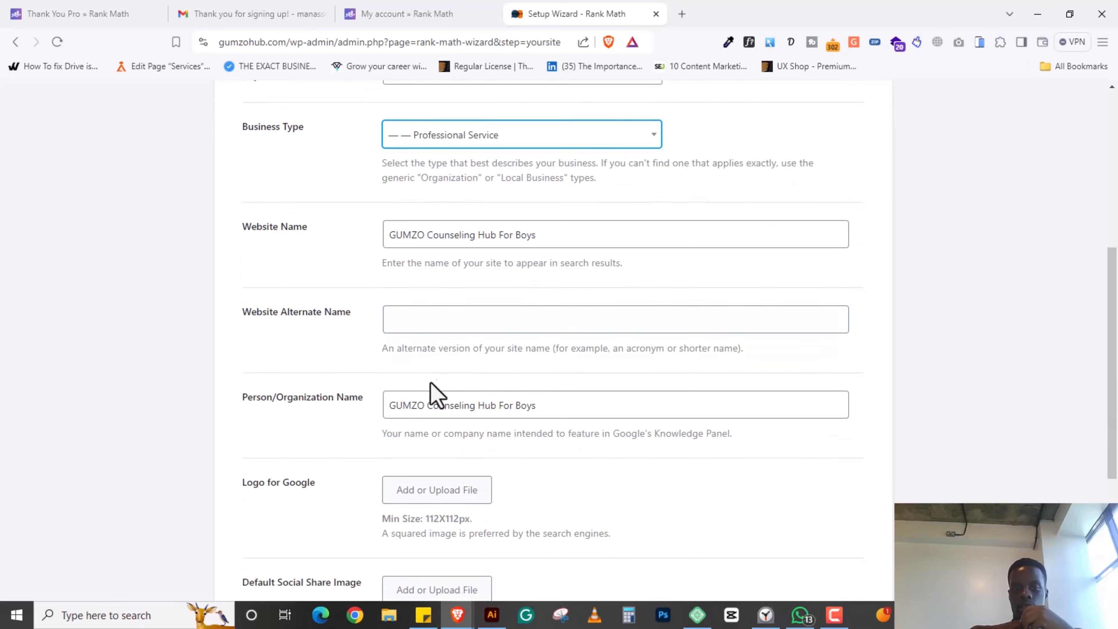
pyautogui.click(452, 238)
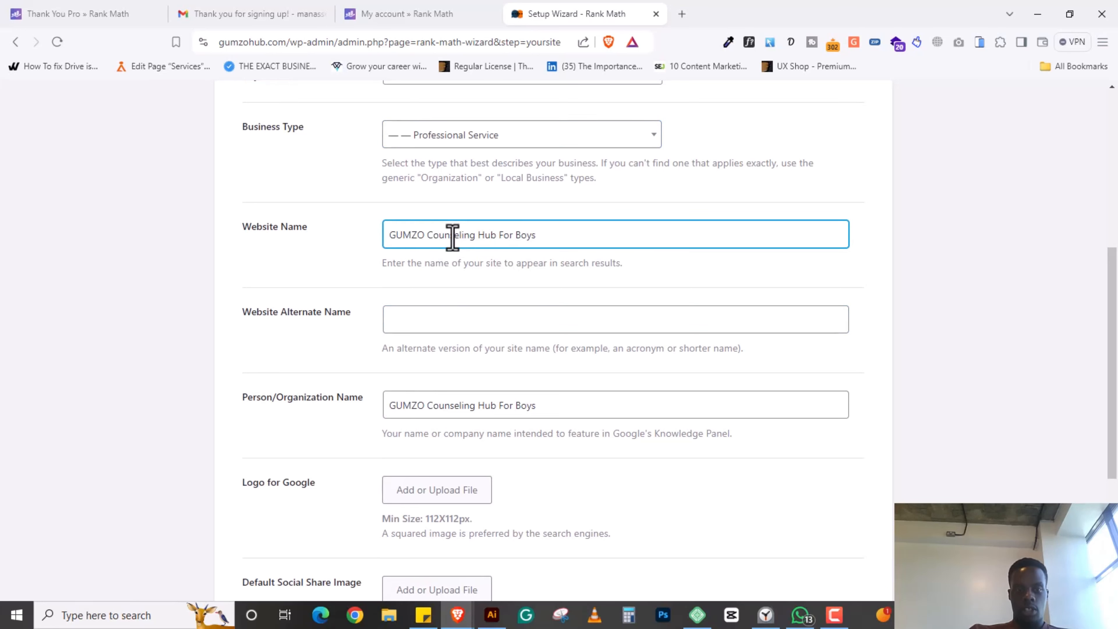
pyautogui.hotkey('ctrl', 'a')
pyautogui.write('G')
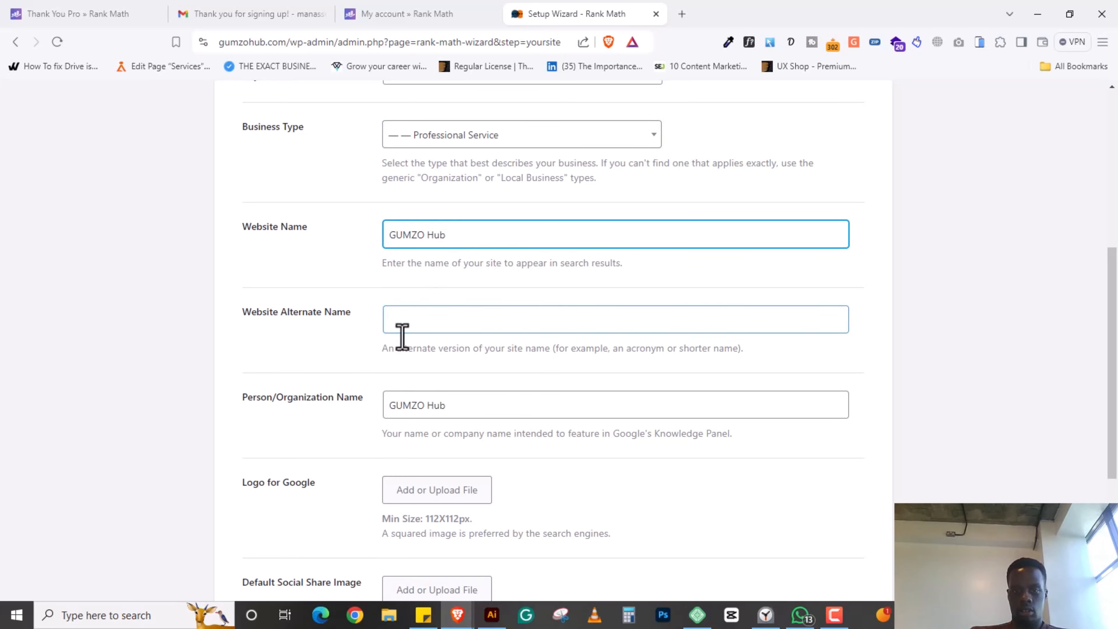
pyautogui.press('BackSpace')
pyautogui.press('BackSpace')
pyautogui.press('BackSpace')
pyautogui.hotkey('ctrl', 'z')
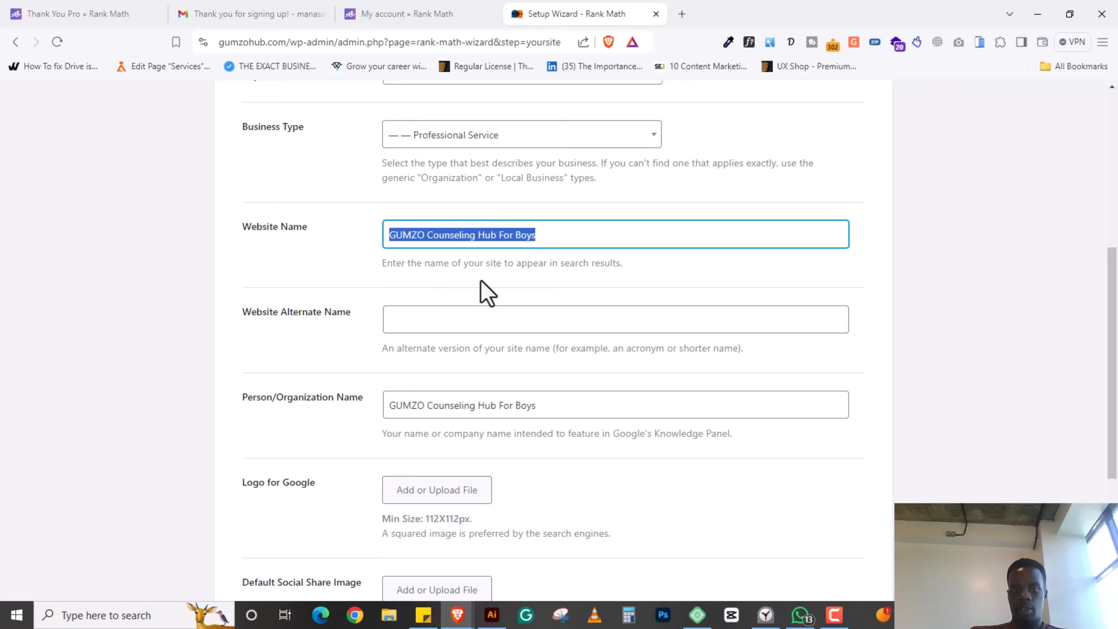
# - Enter "Gumzo Hub" as the website alternate name and replace the person/organization name with "Gumzo Hub"
pyautogui.click(459, 320)
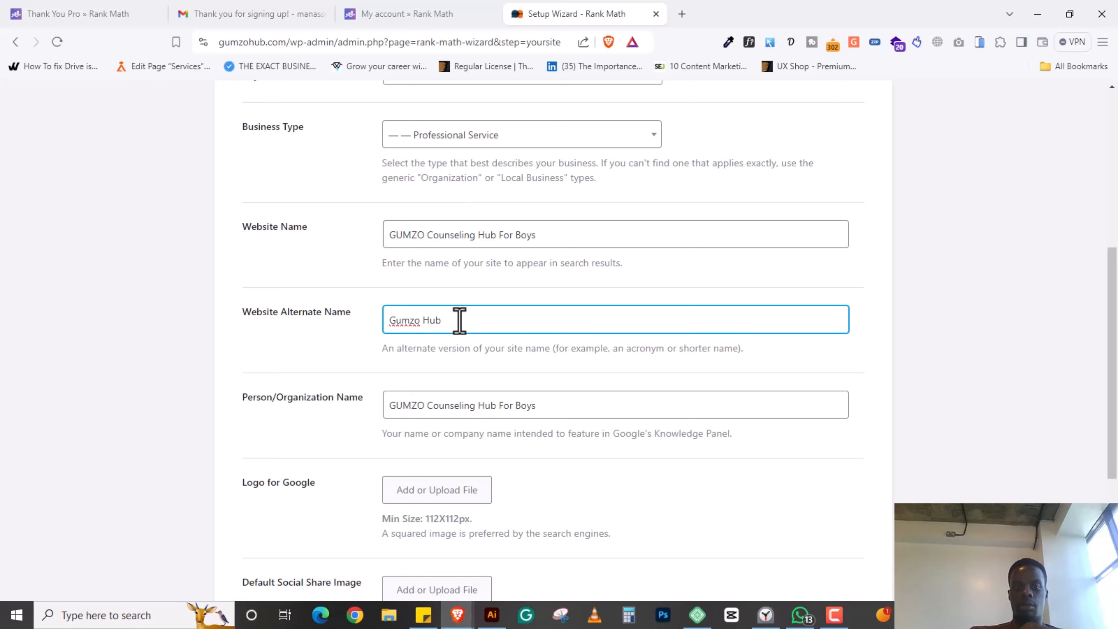
pyautogui.scroll(-1, 410, 341)
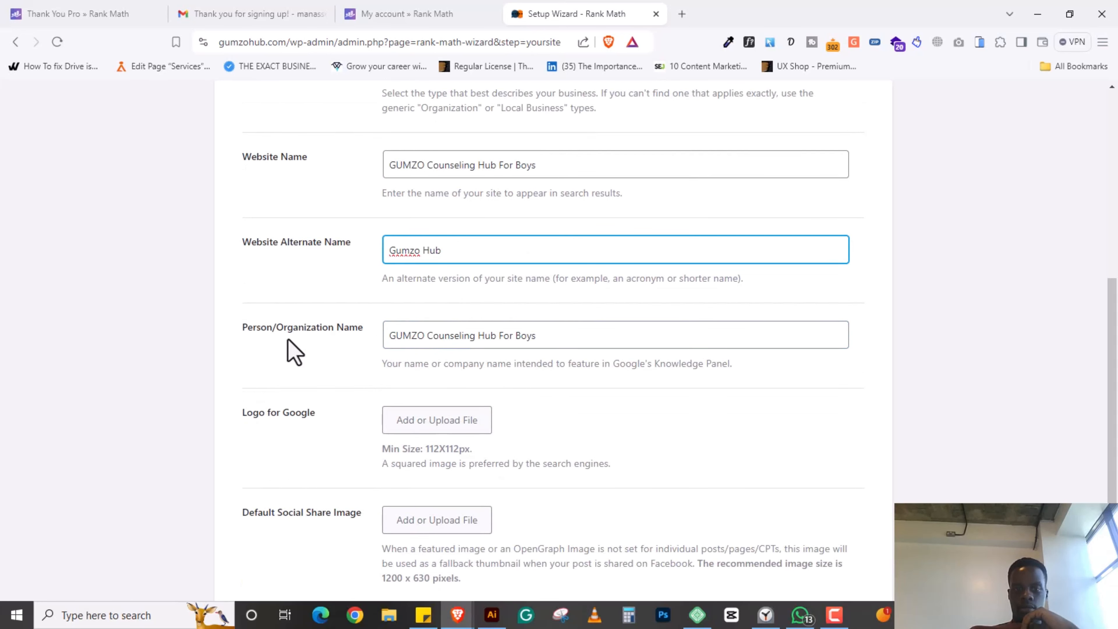
pyautogui.click(404, 336)
pyautogui.hotkey('ctrl', 'a')
pyautogui.write('Gu')
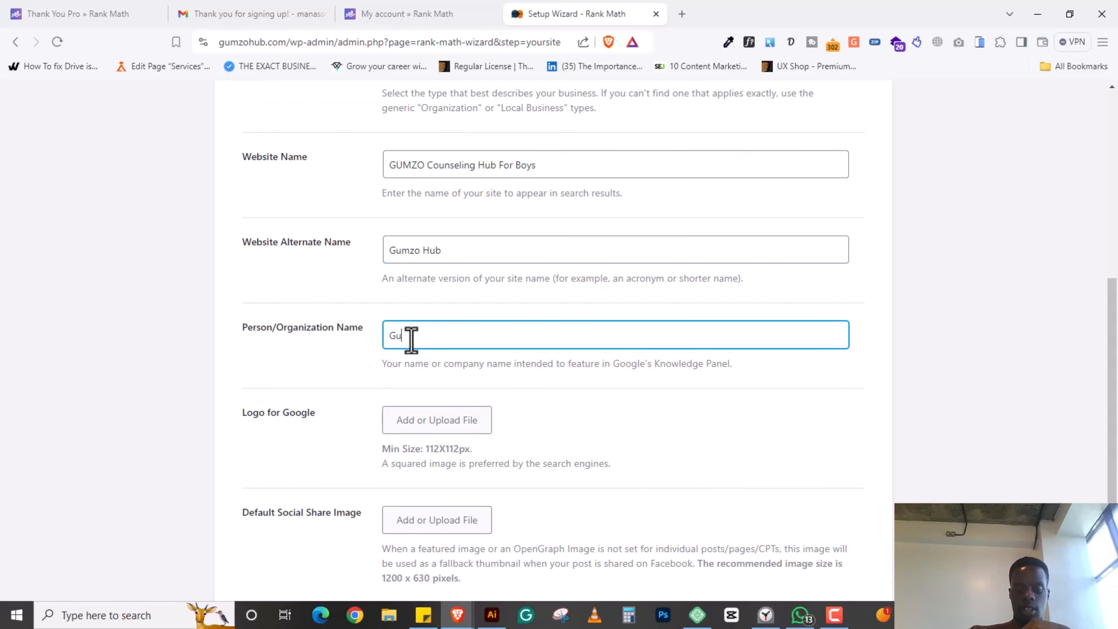
pyautogui.write('mzo Hub')
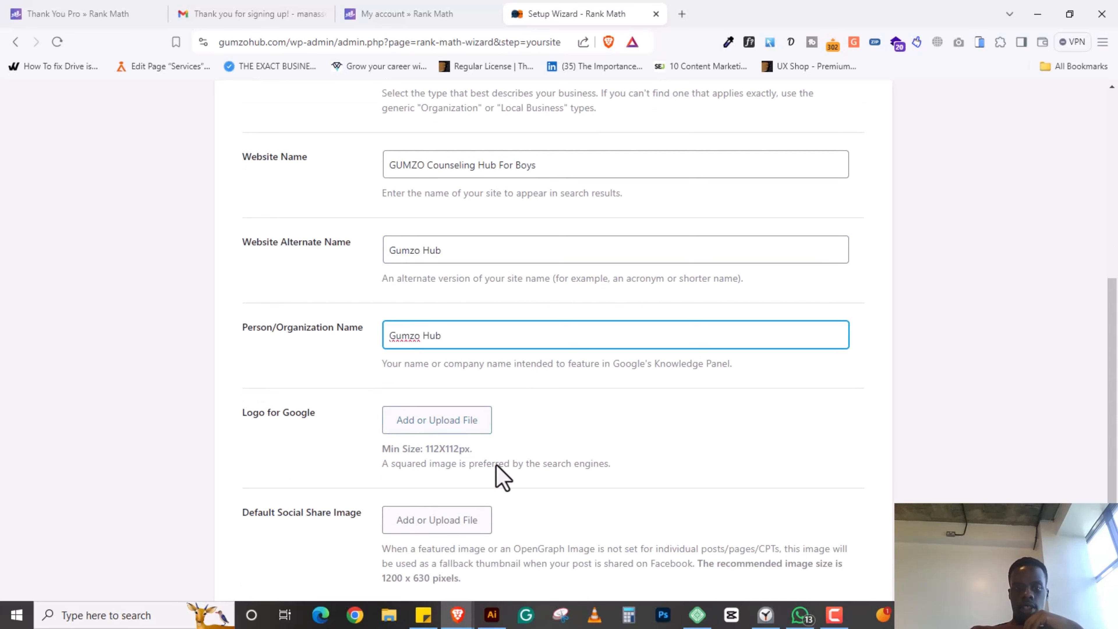
# - Set the logo for Google to the 200 by 200 pixel image gumzologo200px.png from the media library
pyautogui.scroll(-3, 500, 475)
pyautogui.click(466, 281)
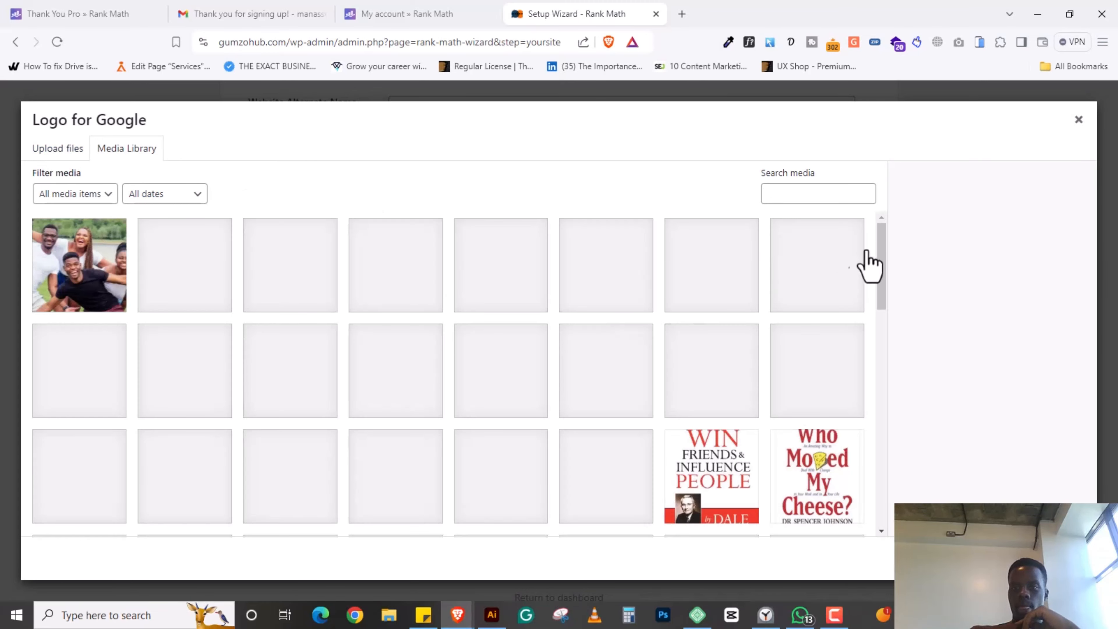
pyautogui.scroll(-5, 216, 418)
pyautogui.scroll(-1, 218, 421)
pyautogui.click(189, 309)
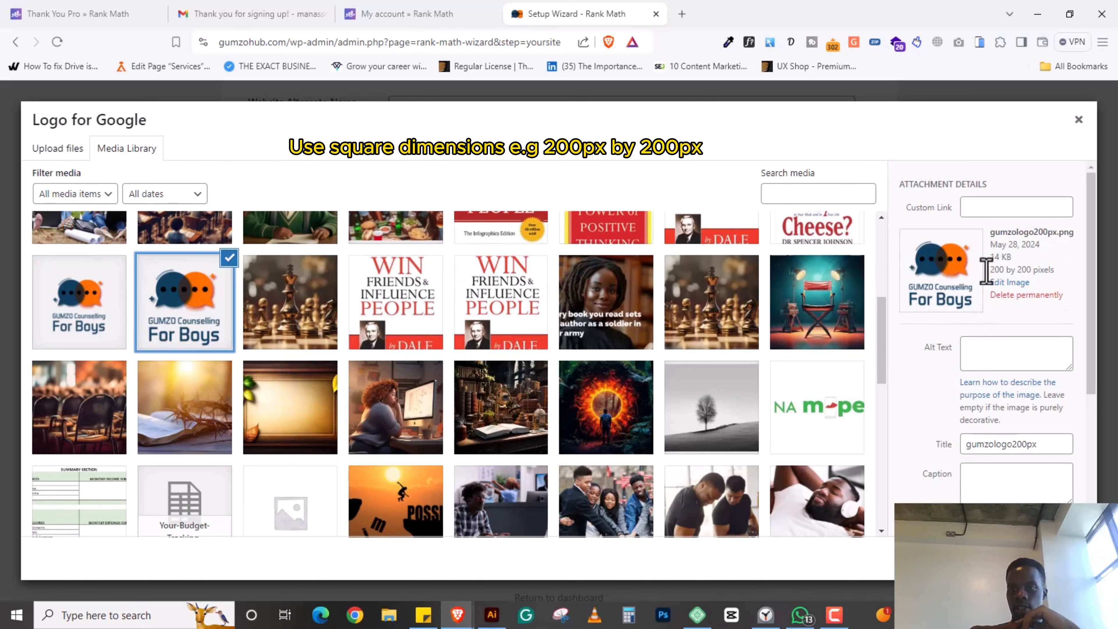
pyautogui.click(1051, 558)
# - Use the GUMZO Counselling For Boys logo as the default social share image, and save the website details
pyautogui.scroll(-3, 594, 388)
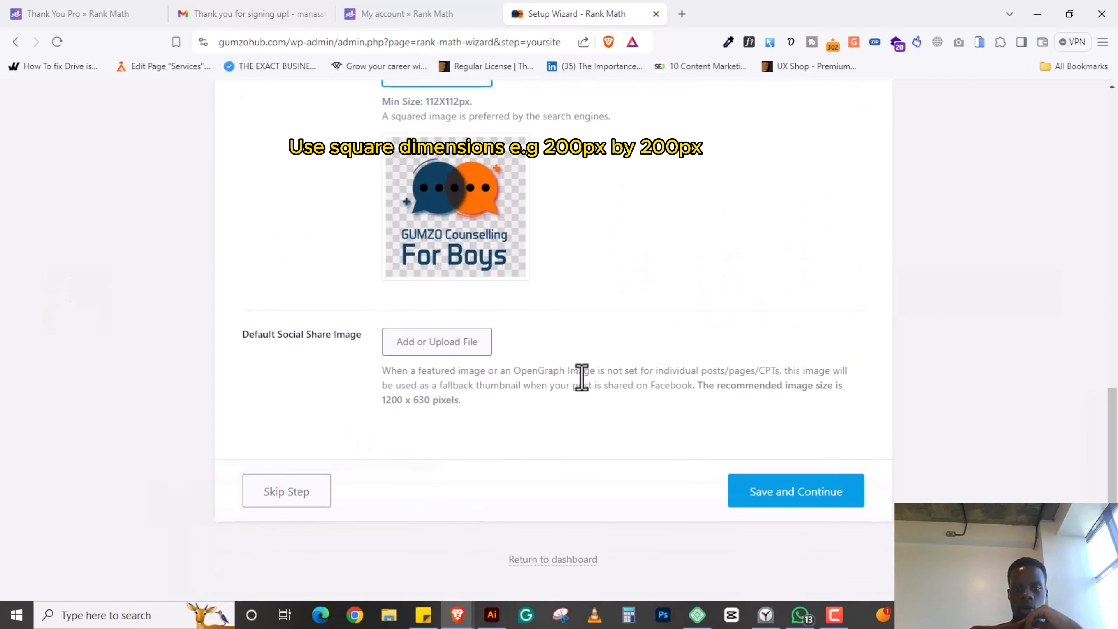
pyautogui.click(427, 345)
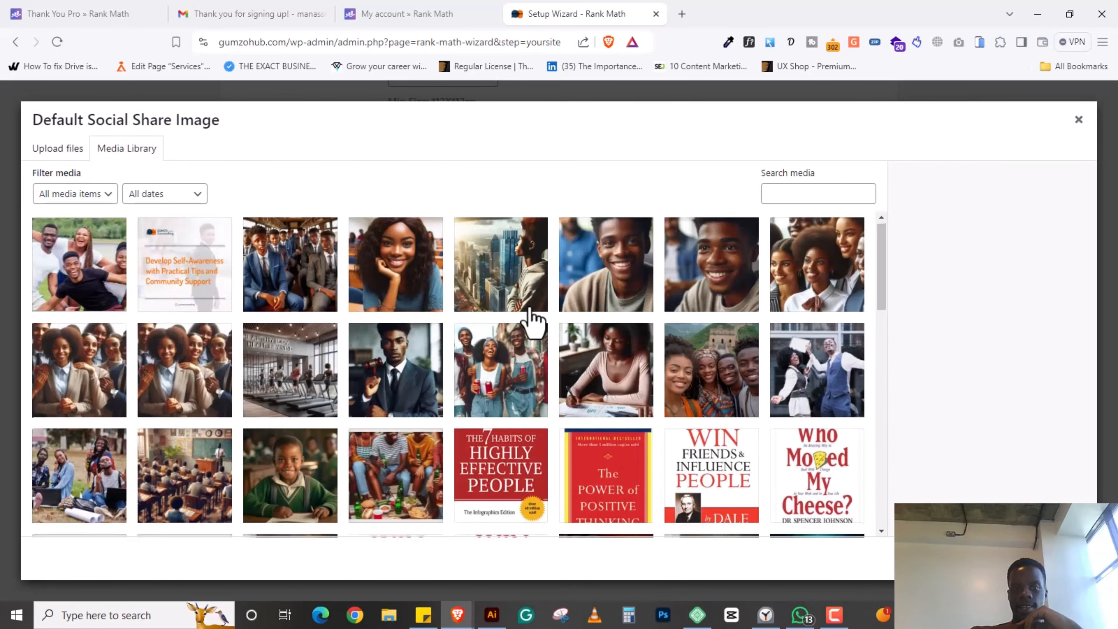
pyautogui.scroll(-6, 422, 309)
pyautogui.scroll(3, 197, 296)
pyautogui.click(192, 348)
pyautogui.click(1051, 559)
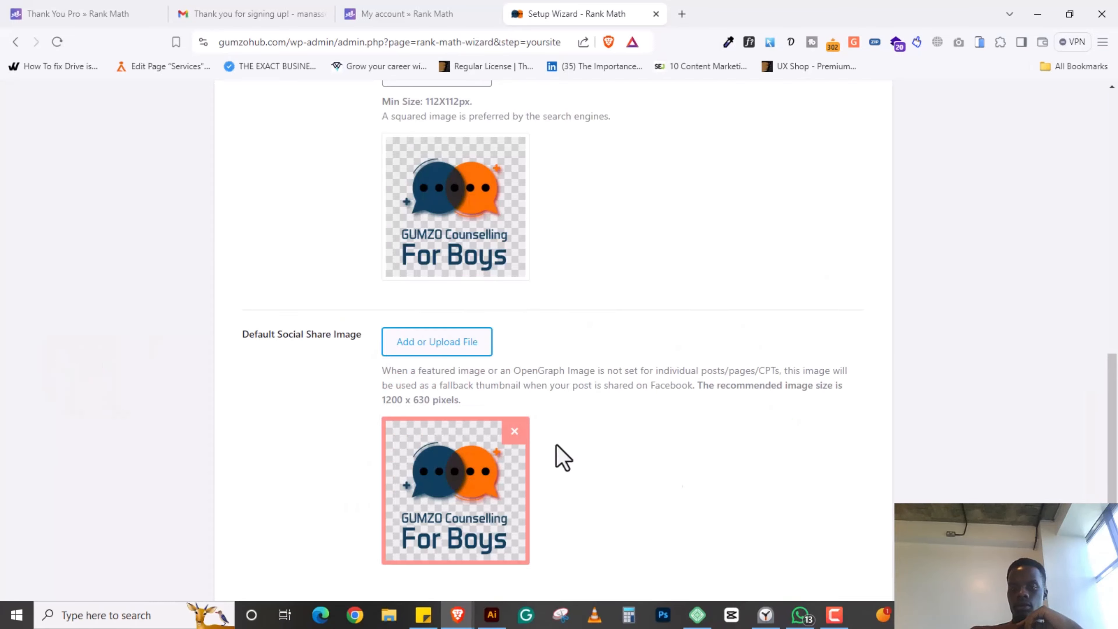
pyautogui.scroll(-4, 561, 457)
pyautogui.click(810, 506)
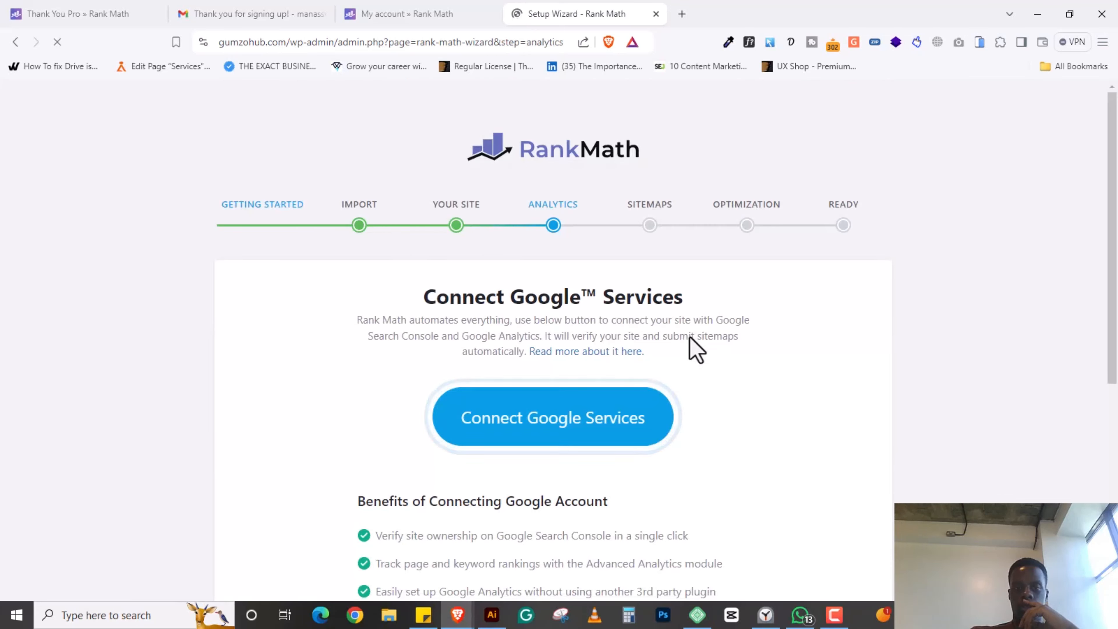
# - Connect Google services to Rank Math by signing in with the site's Google account and granting Rank Math SEO all the requested permissions
pyautogui.scroll(-2, 592, 335)
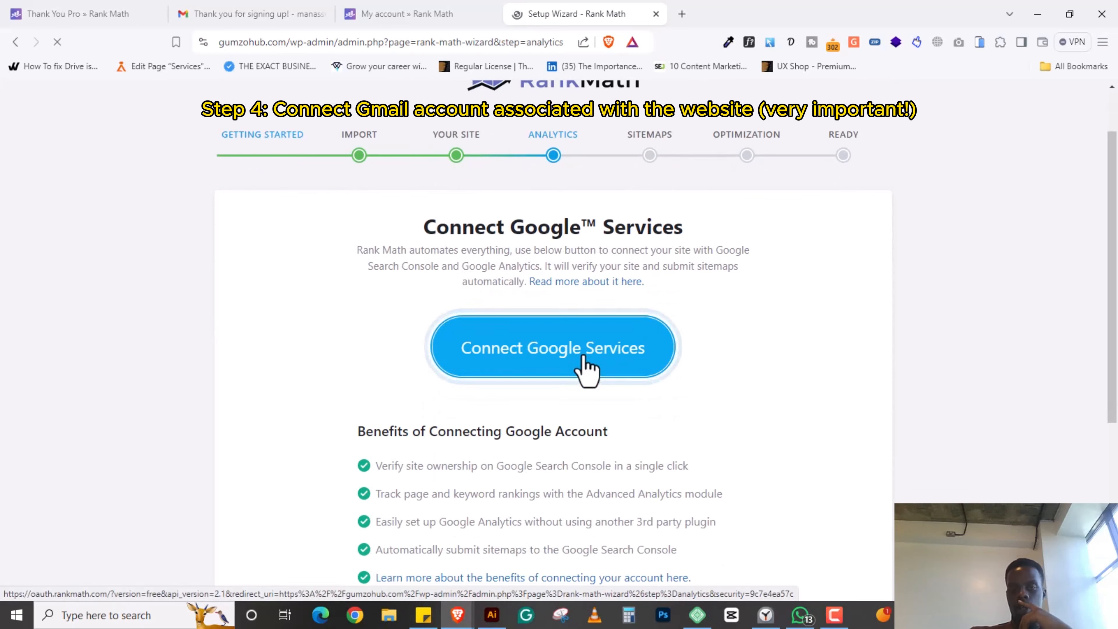
pyautogui.click(586, 366)
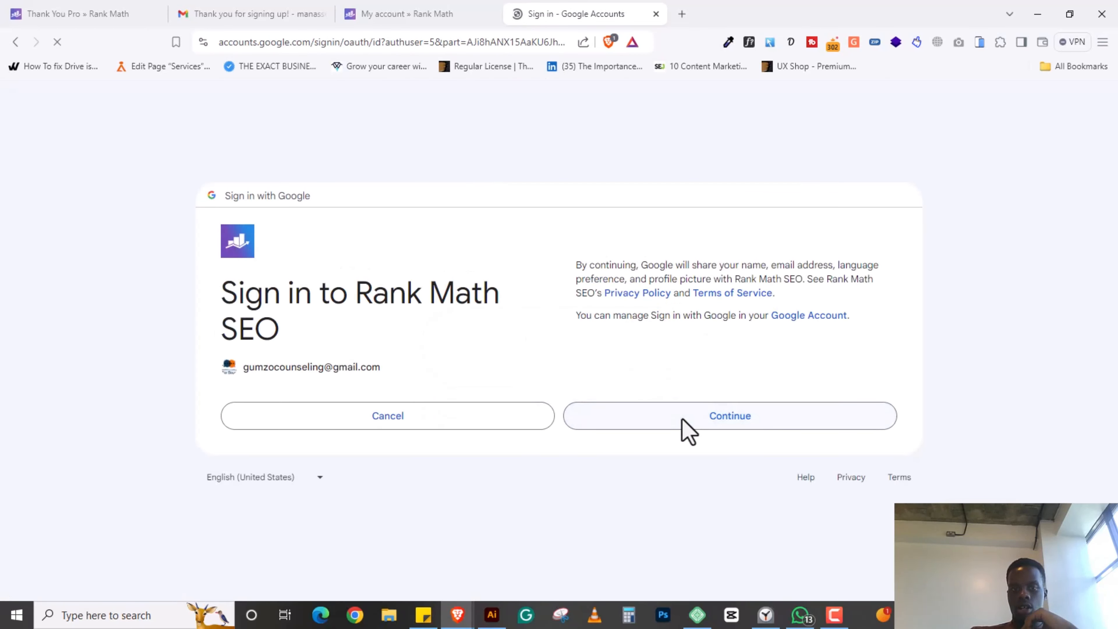
pyautogui.click(691, 416)
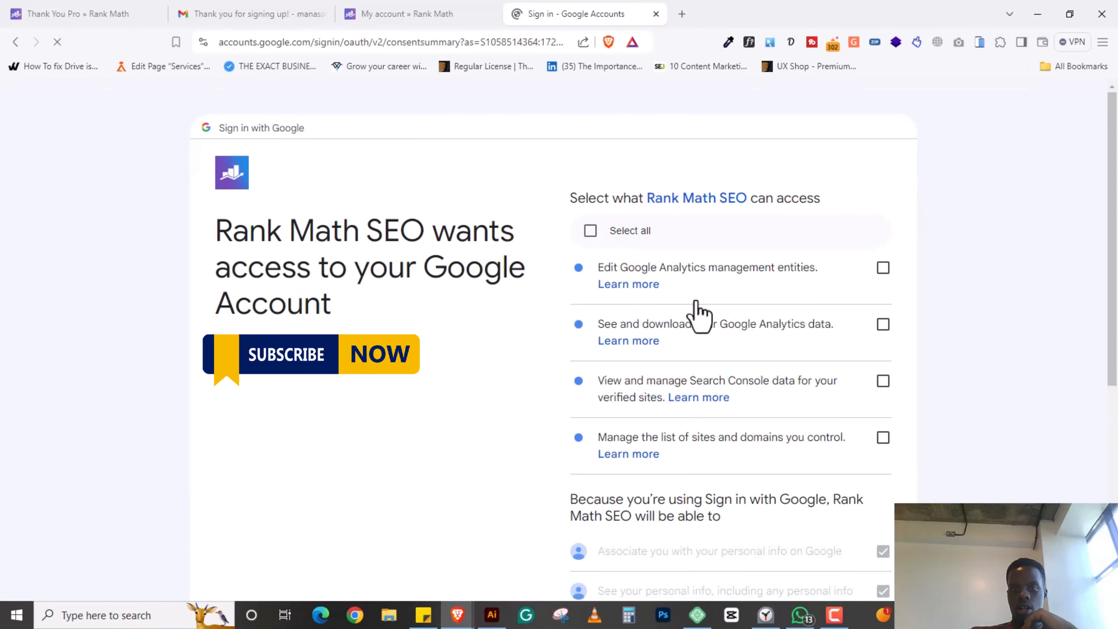
pyautogui.click(590, 231)
pyautogui.scroll(-6, 545, 342)
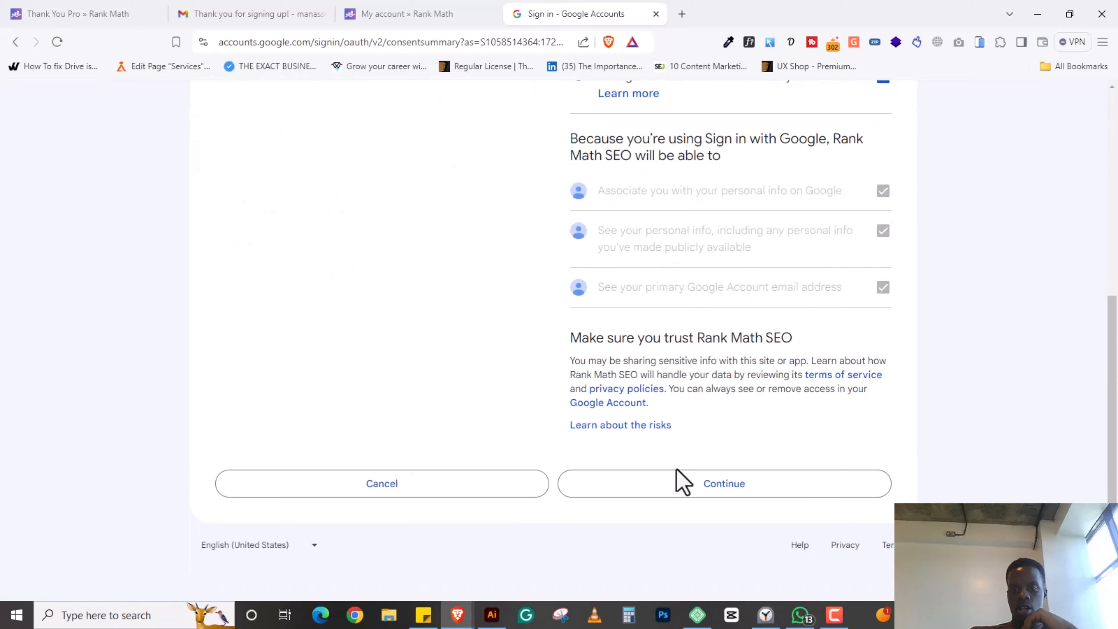
pyautogui.click(717, 486)
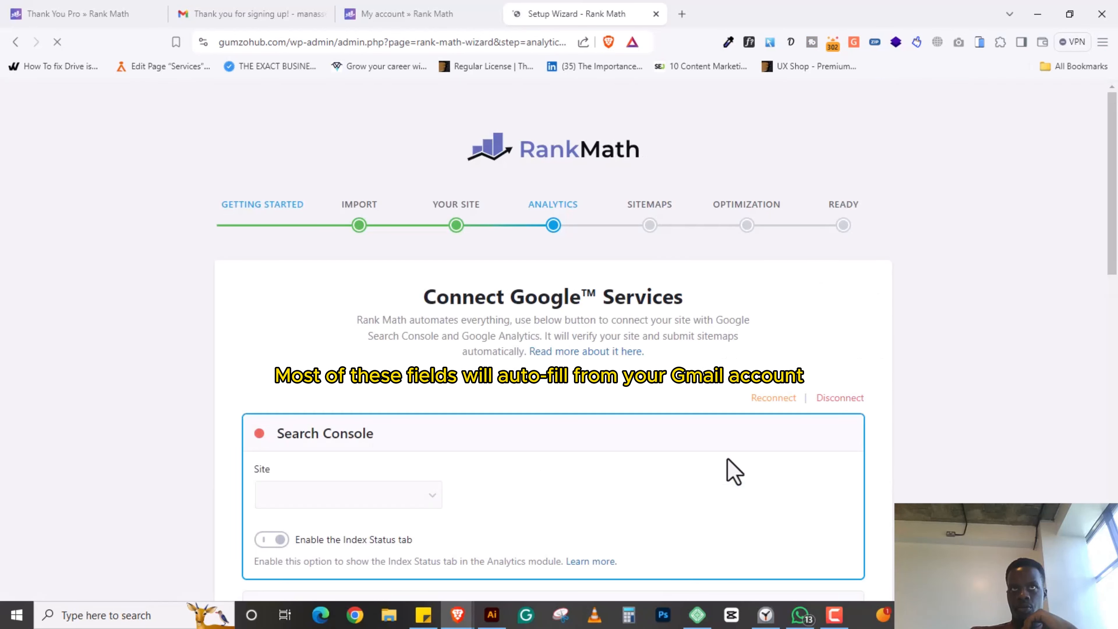
# - Review the Search Console, Analytics and AdSense settings and save the Google services setup without changing them
pyautogui.scroll(-2, 519, 350)
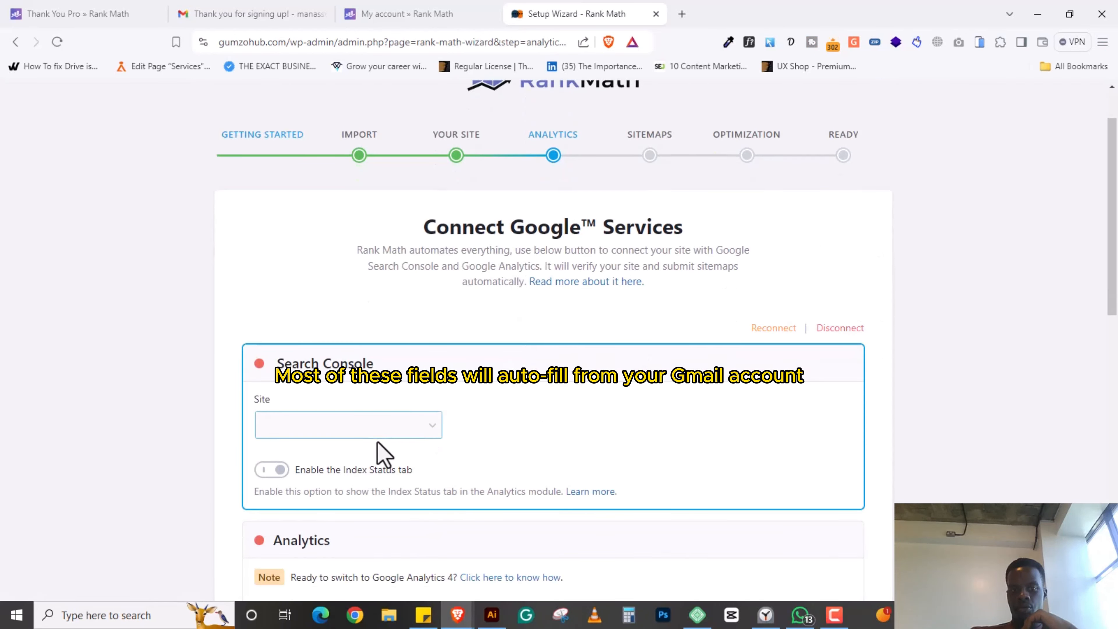
pyautogui.scroll(-8, 515, 362)
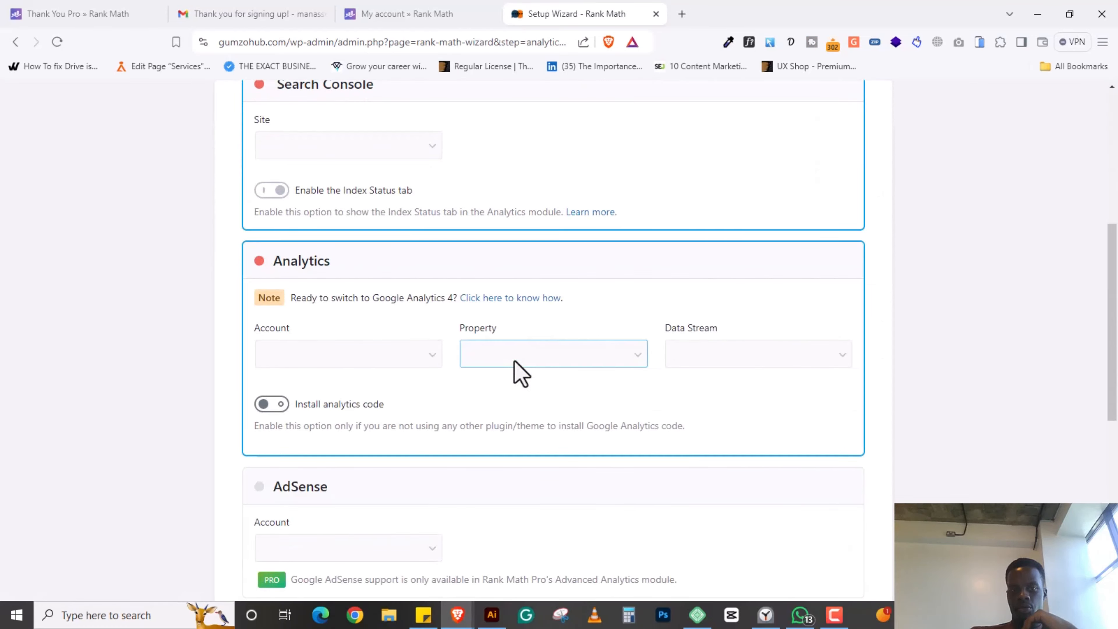
pyautogui.scroll(5, 392, 240)
pyautogui.scroll(-2, 559, 218)
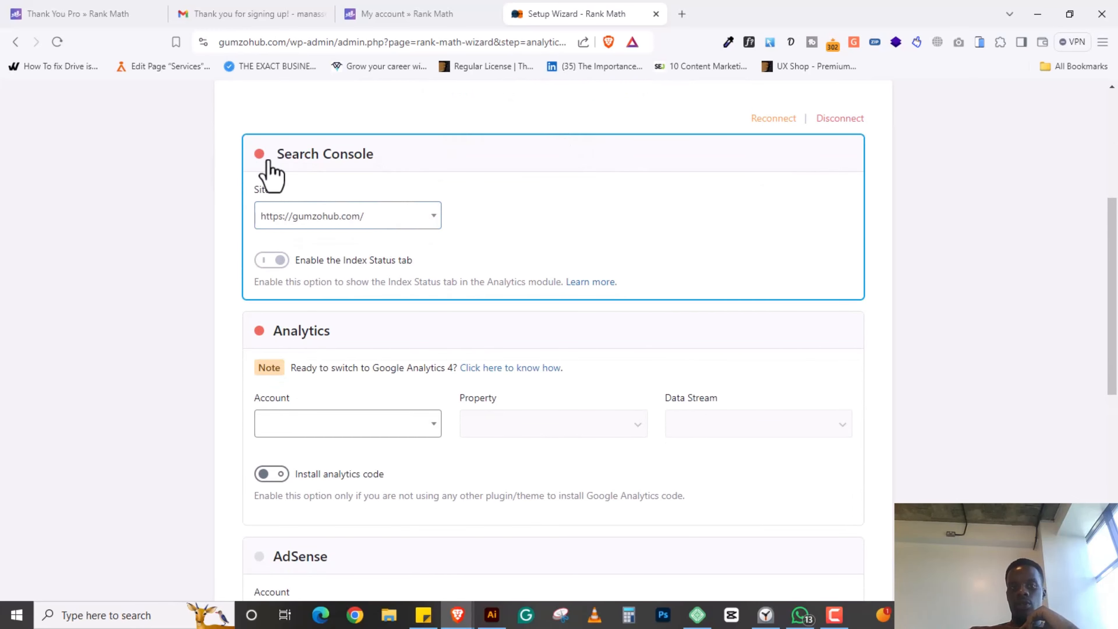
pyautogui.scroll(-6, 282, 185)
pyautogui.scroll(-5, 319, 224)
pyautogui.scroll(10, 477, 265)
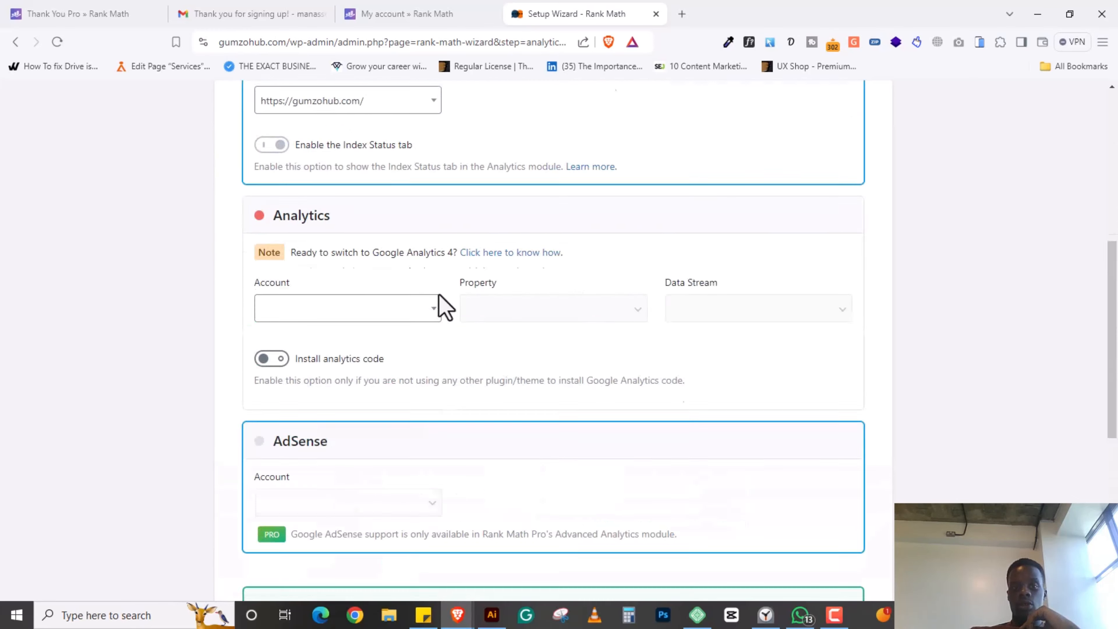
pyautogui.scroll(-10, 374, 462)
pyautogui.click(815, 500)
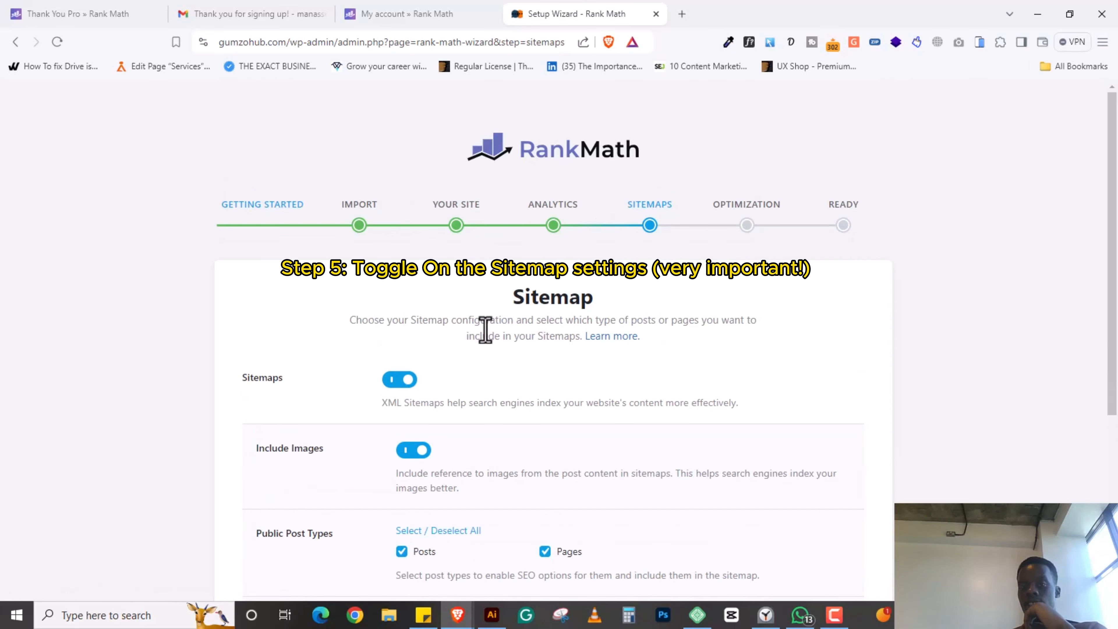
# - Save the sitemap configuration with sitemaps and images enabled and Posts, Pages and Categories included
pyautogui.scroll(-3, 481, 344)
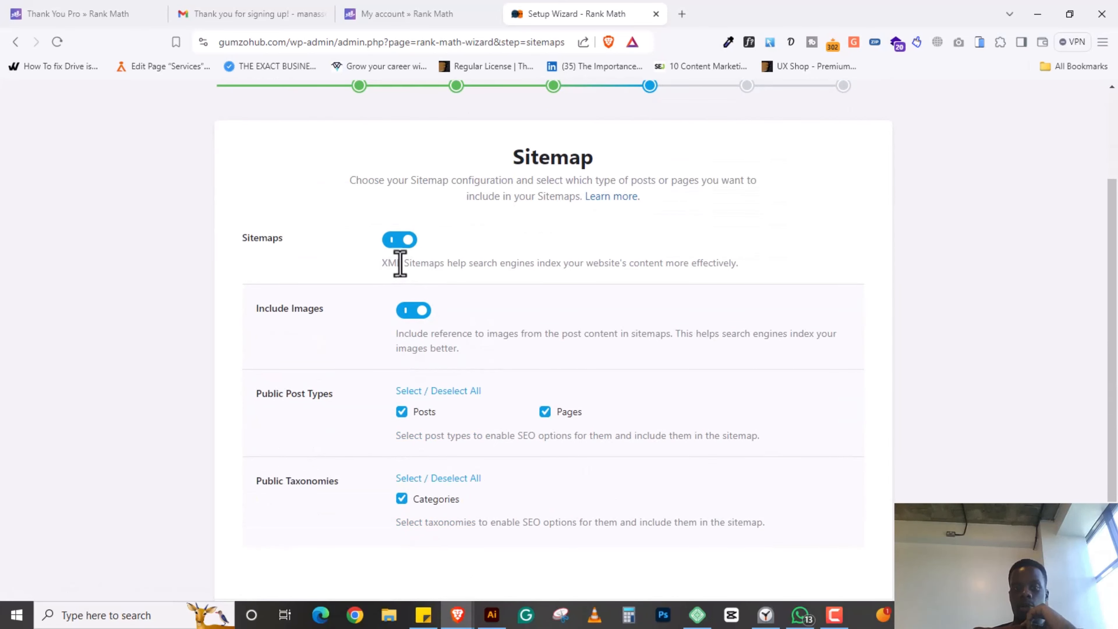
pyautogui.scroll(-3, 522, 375)
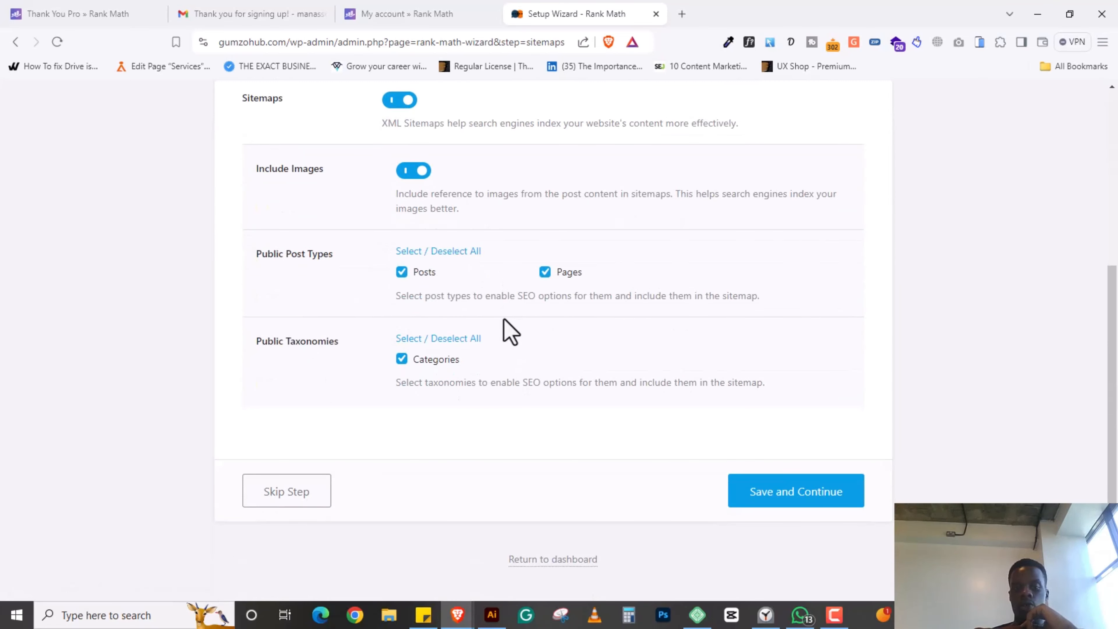
pyautogui.scroll(3, 511, 333)
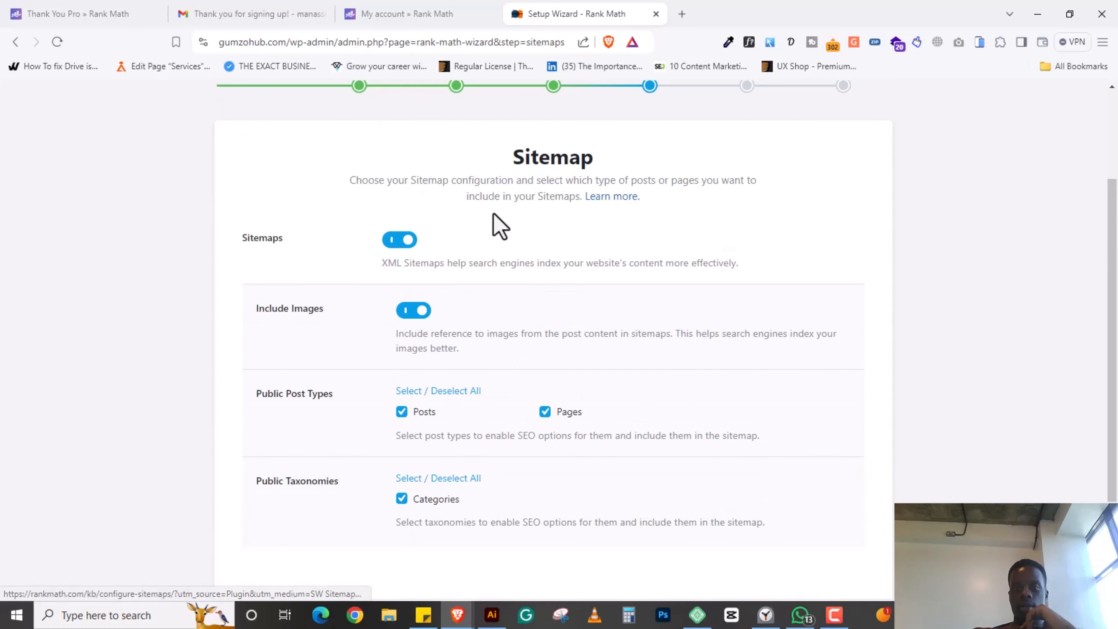
pyautogui.scroll(-3, 497, 361)
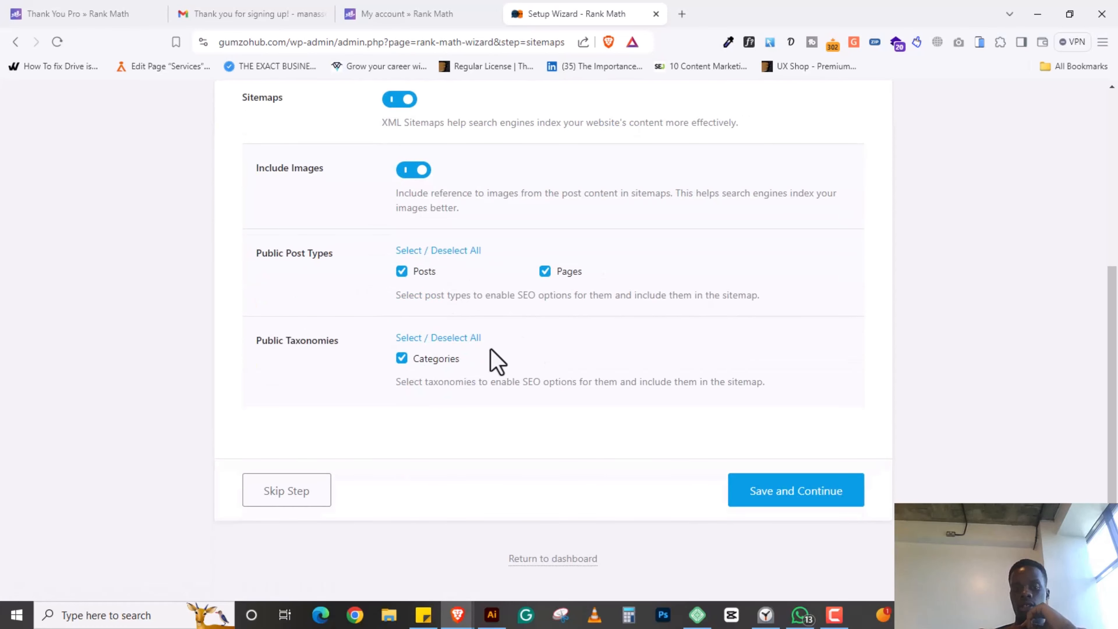
pyautogui.click(780, 501)
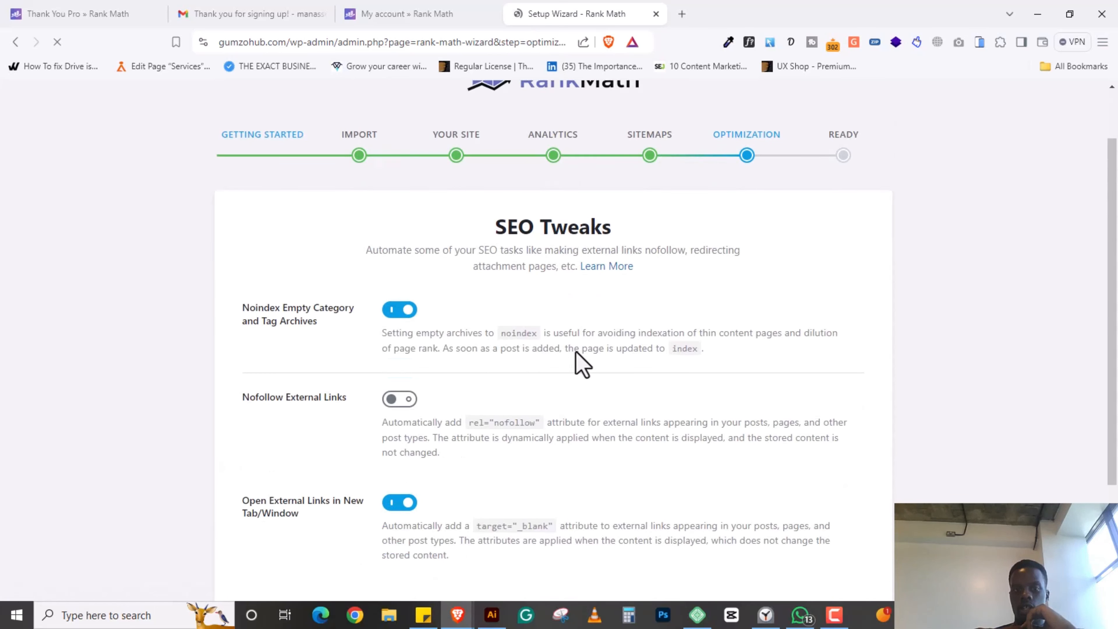
# - Save the SEO Tweaks with their default settings to finish the setup wizard
pyautogui.scroll(-3, 579, 360)
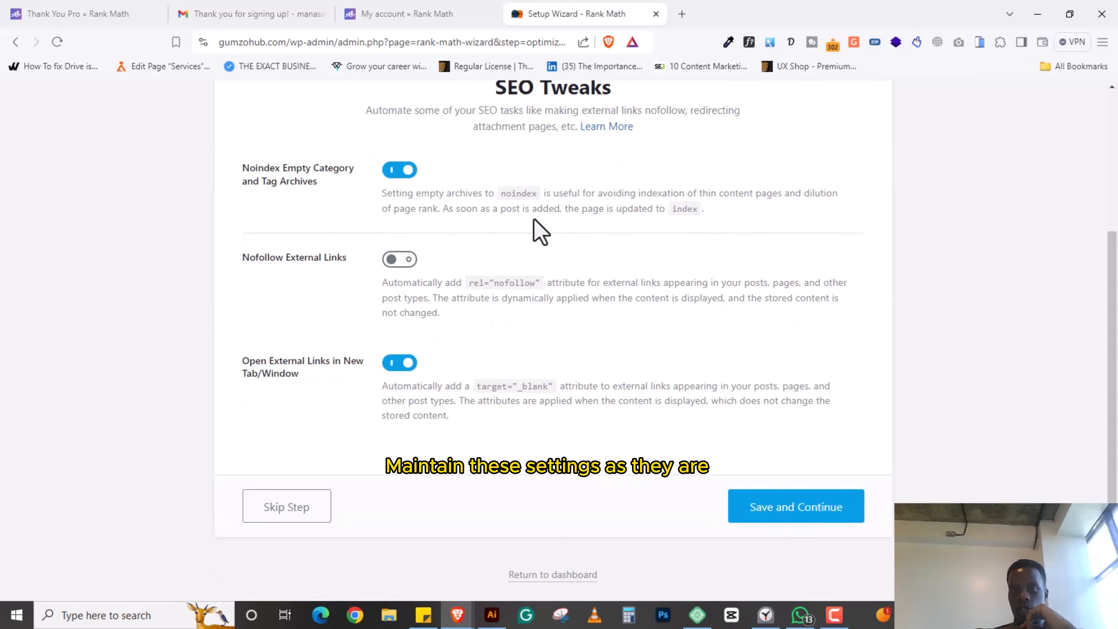
pyautogui.click(791, 518)
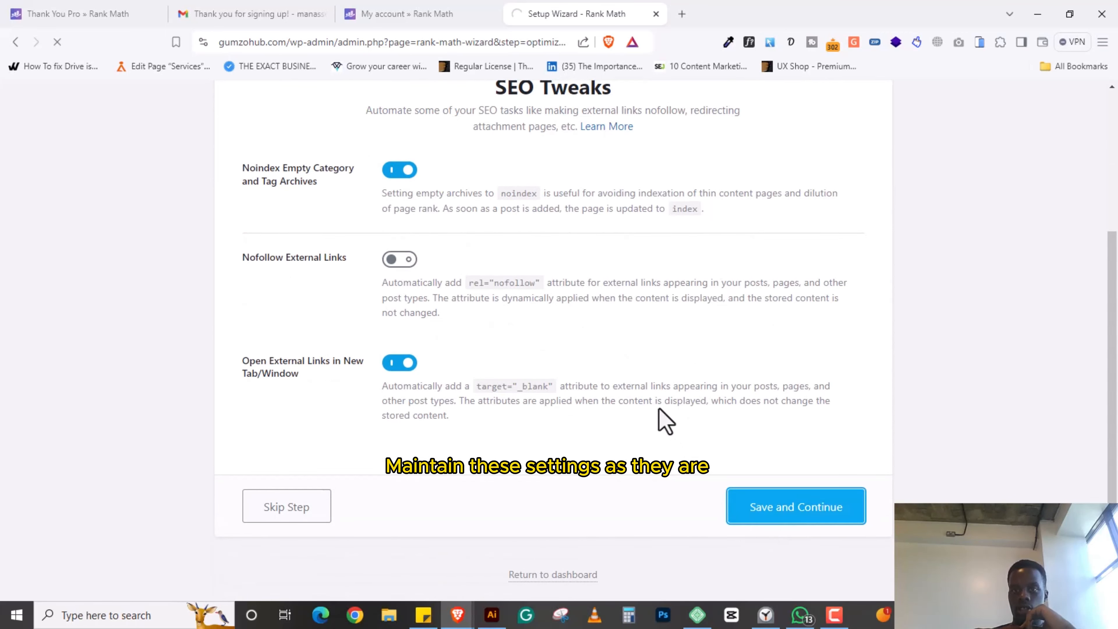
pyautogui.scroll(-2, 681, 390)
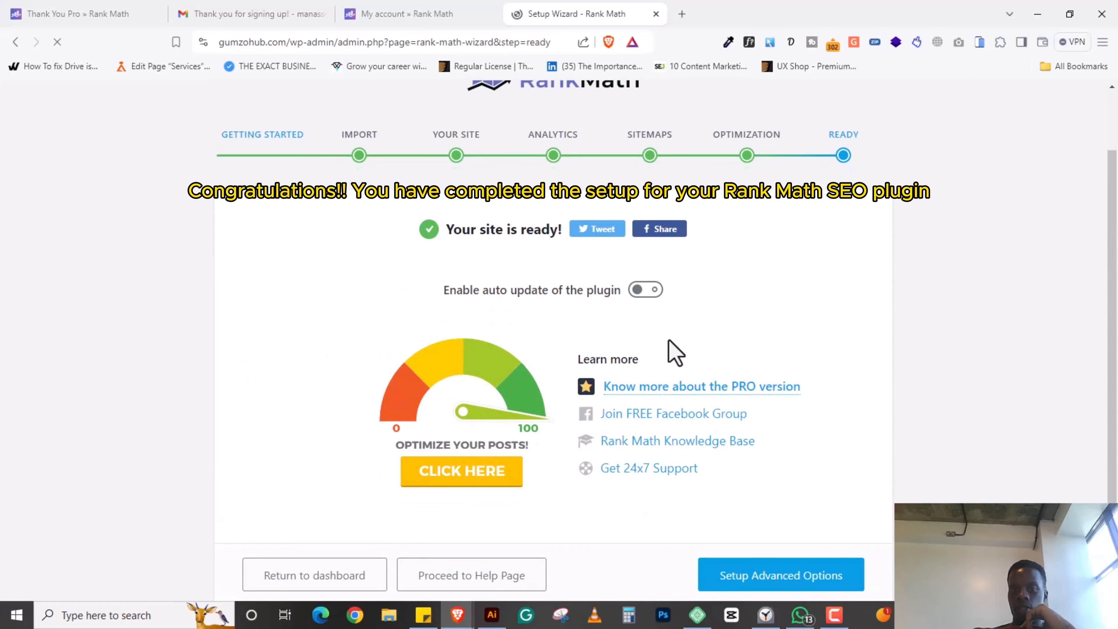